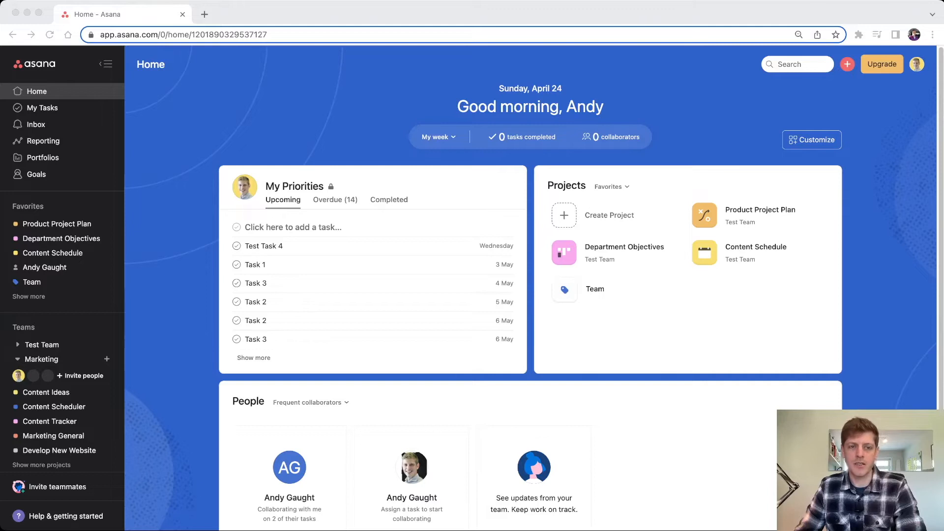
# Step: Open the My Tasks page
pyautogui.click(62, 108)
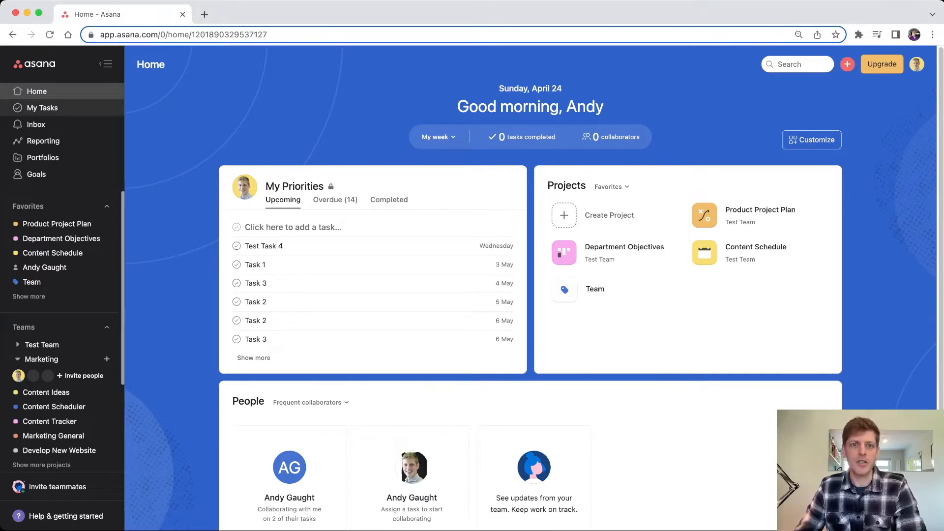
pyautogui.click(63, 108)
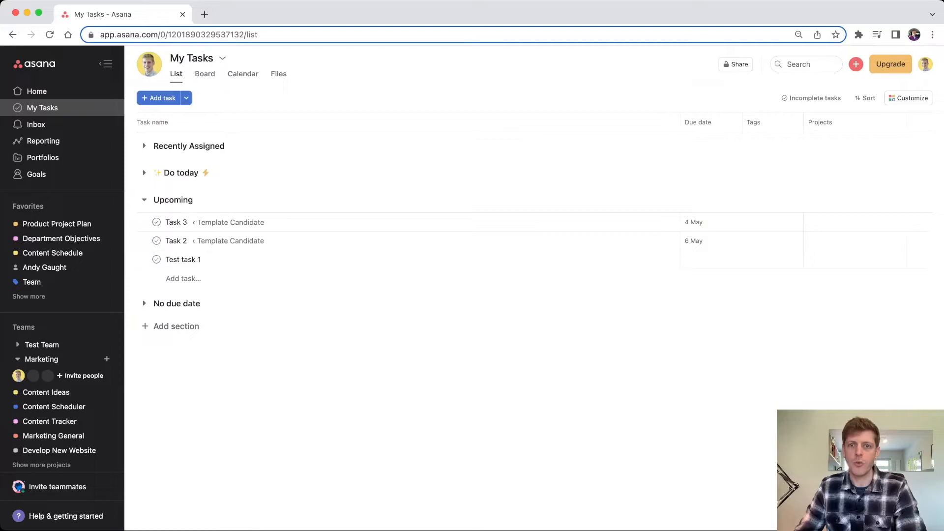
pyautogui.click(36, 91)
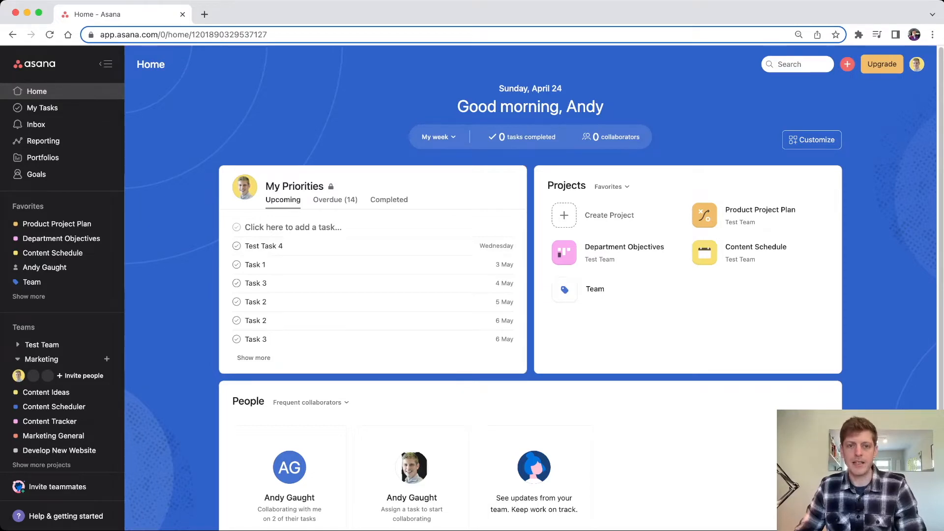
pyautogui.click(43, 108)
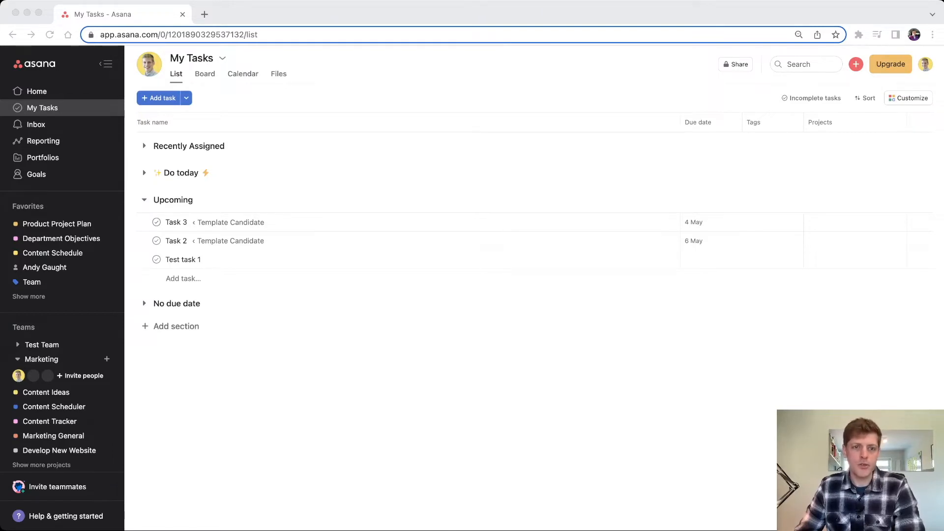
# Step: Expand and collapse the Recently Assigned and Do today sections to look through the tasks they hold
pyautogui.click(144, 146)
pyautogui.click(144, 146)
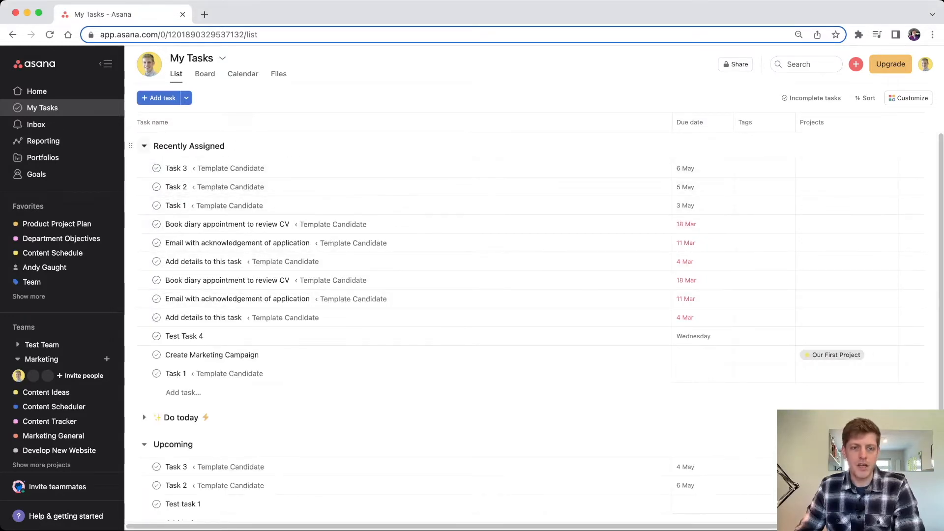
pyautogui.click(144, 146)
pyautogui.click(144, 173)
pyautogui.click(144, 173)
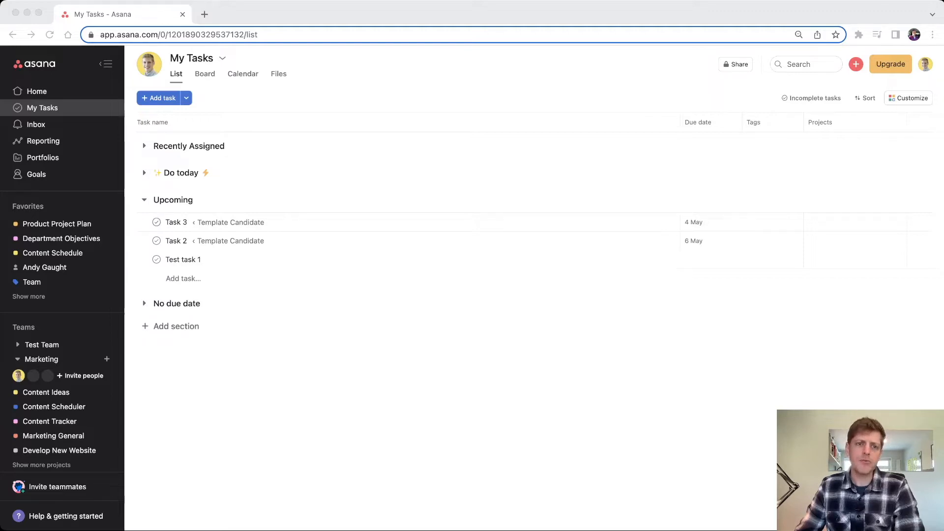
pyautogui.click(144, 146)
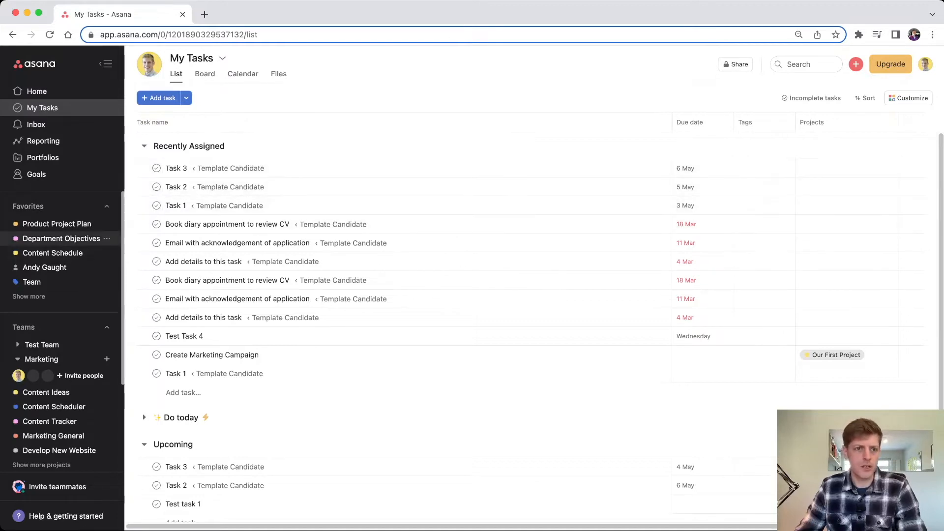
# Step: In the Product Project Plan project, assign the "Goals for this sprint" task to the signed-in account's own user
pyautogui.click(56, 224)
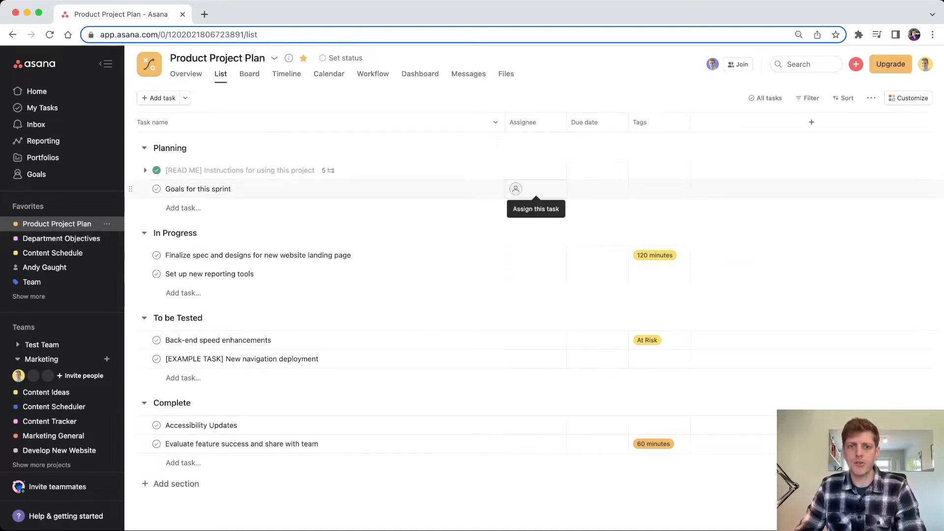
pyautogui.click(516, 189)
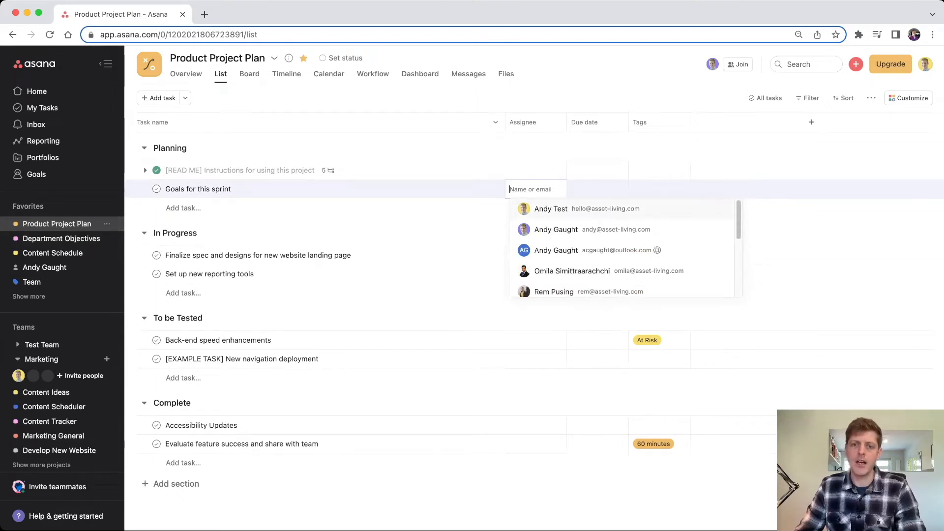
pyautogui.press('Return')
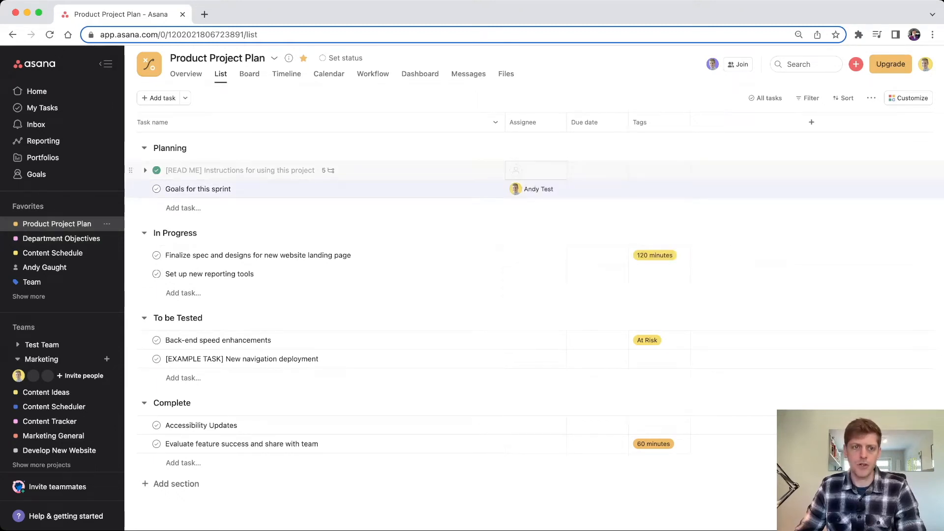
# Step: Return to My Tasks, expand the Do today section and examine the tasks listed in each section
pyautogui.click(42, 107)
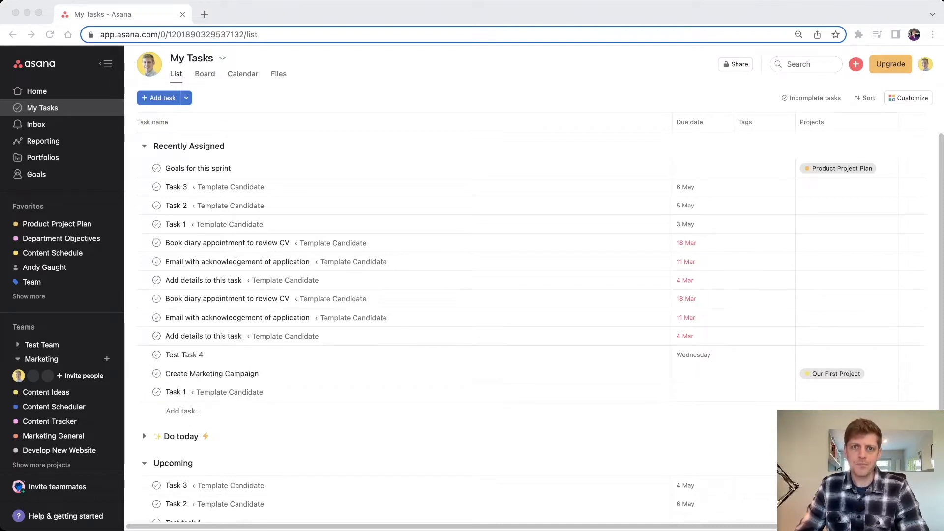
pyautogui.scroll(-3, 531, 325)
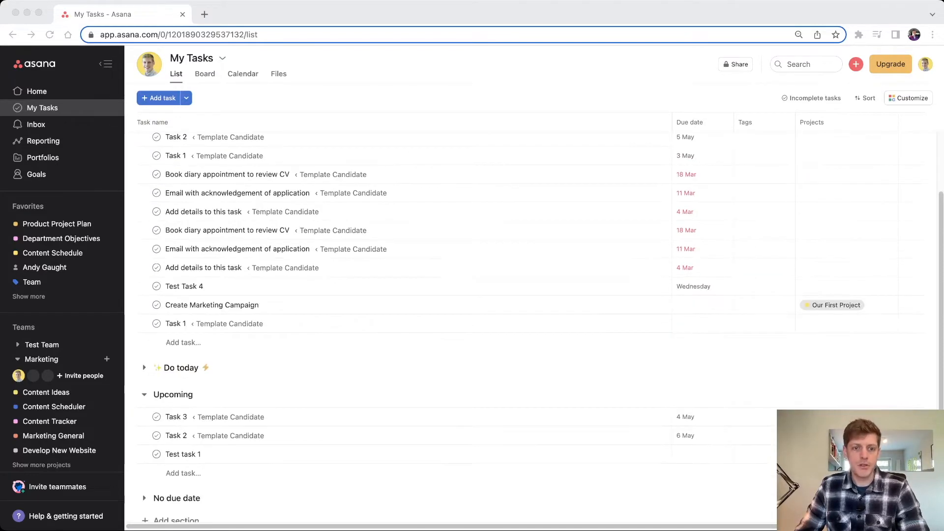
pyautogui.click(144, 367)
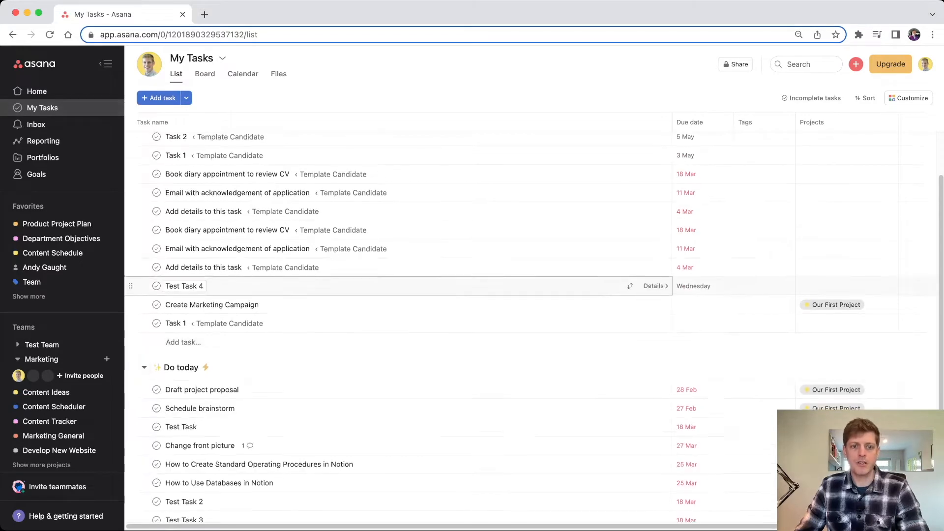
pyautogui.scroll(-5, 394, 246)
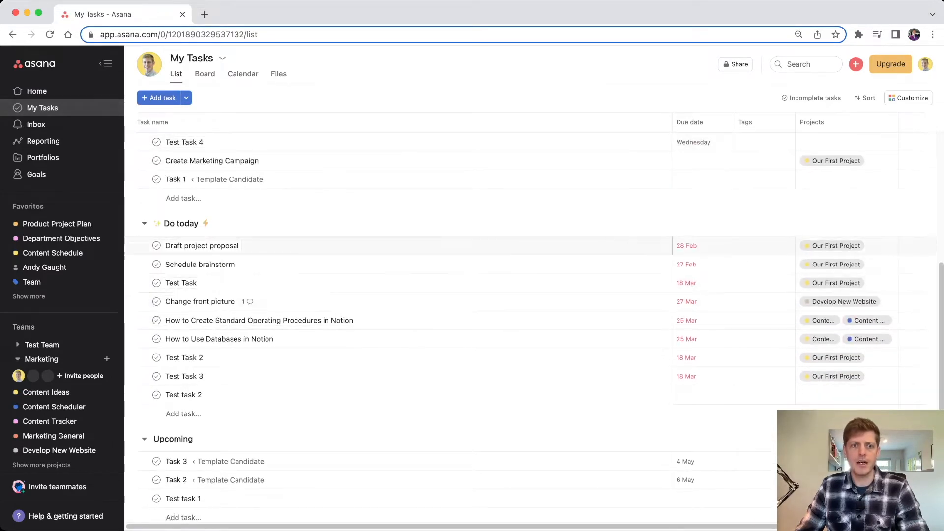
pyautogui.scroll(-2, 393, 319)
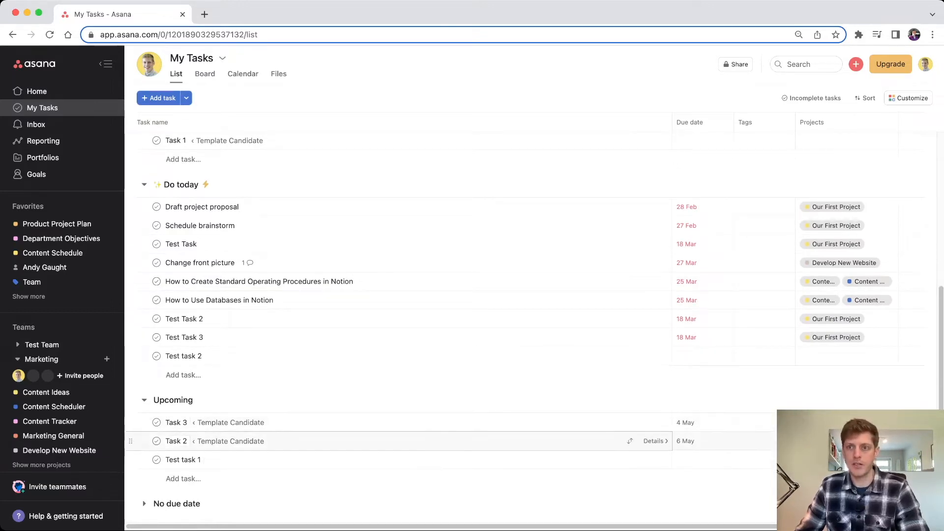
pyautogui.scroll(-1, 394, 344)
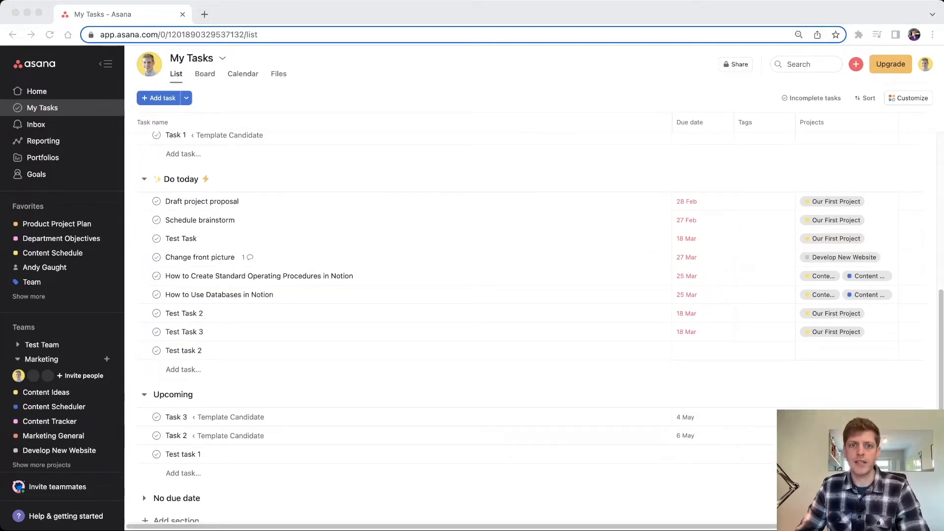
pyautogui.scroll(1, 534, 331)
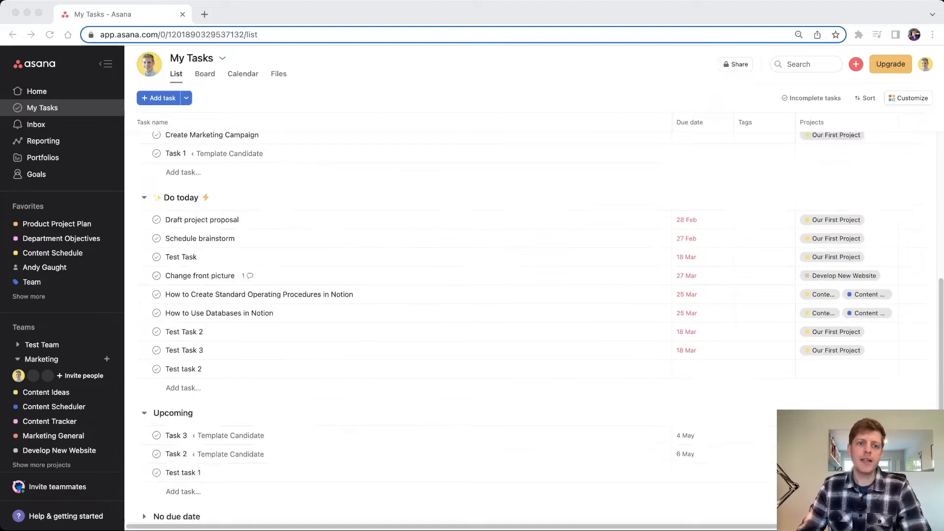
# Step: Collapse the Recently Assigned, Do today and Upcoming sections
pyautogui.scroll(5, 534, 319)
pyautogui.click(144, 146)
pyautogui.click(144, 146)
pyautogui.click(144, 173)
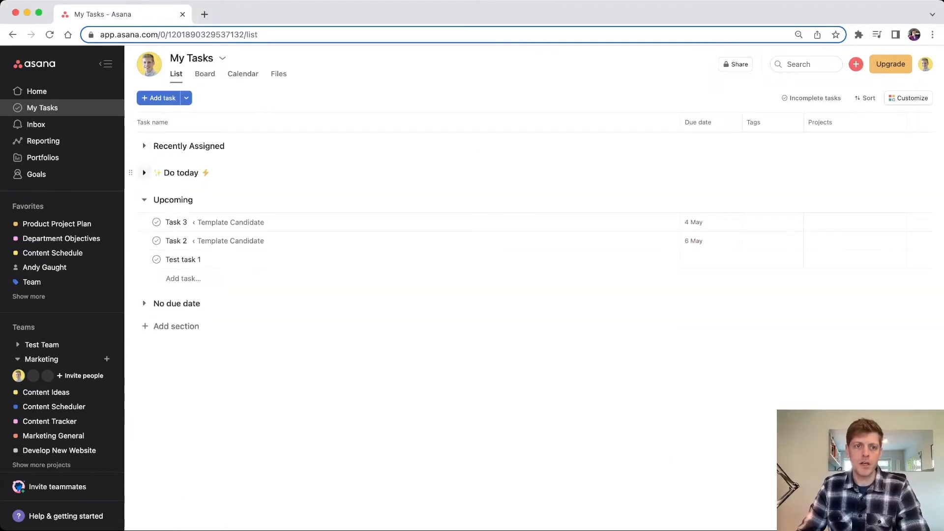
pyautogui.click(144, 199)
# Step: Add a section named "Later" and place it between Upcoming and No due date
pyautogui.click(172, 250)
pyautogui.write('Later')
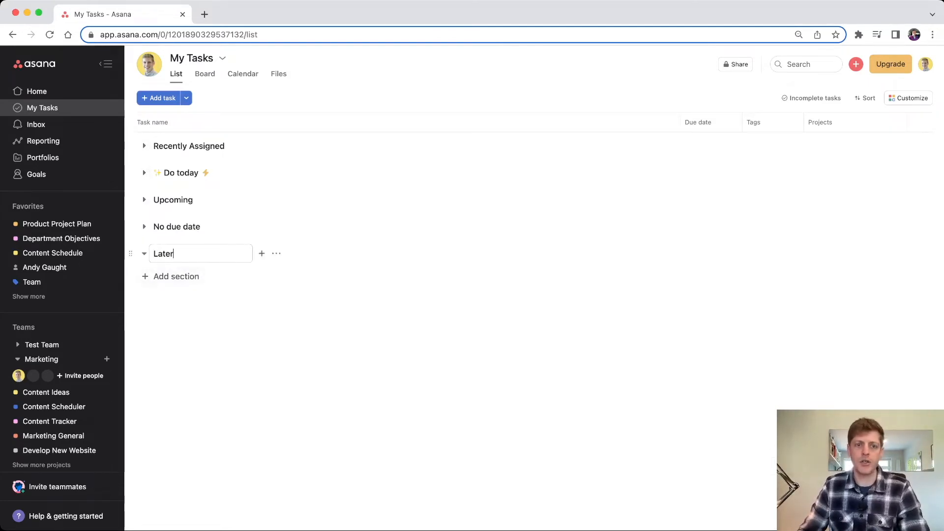
pyautogui.press('Return')
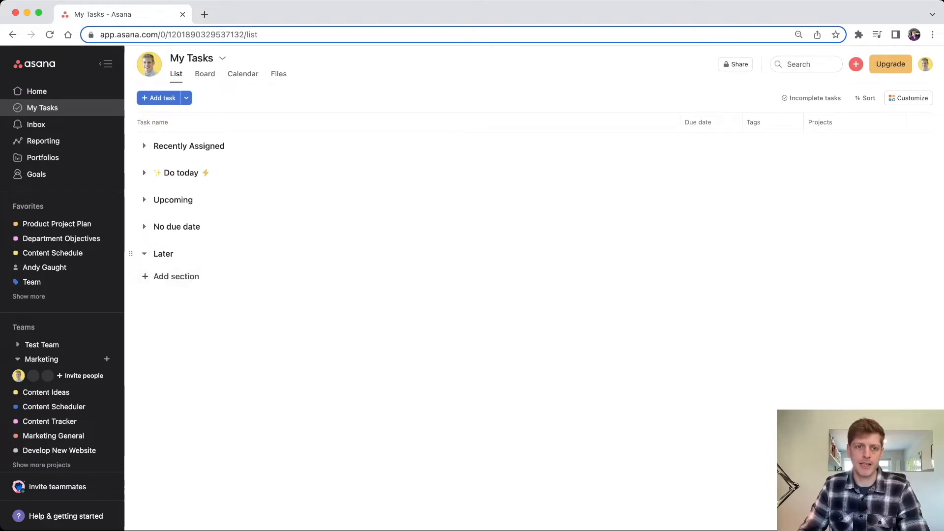
pyautogui.moveTo(130, 253); pyautogui.dragTo(130, 226)
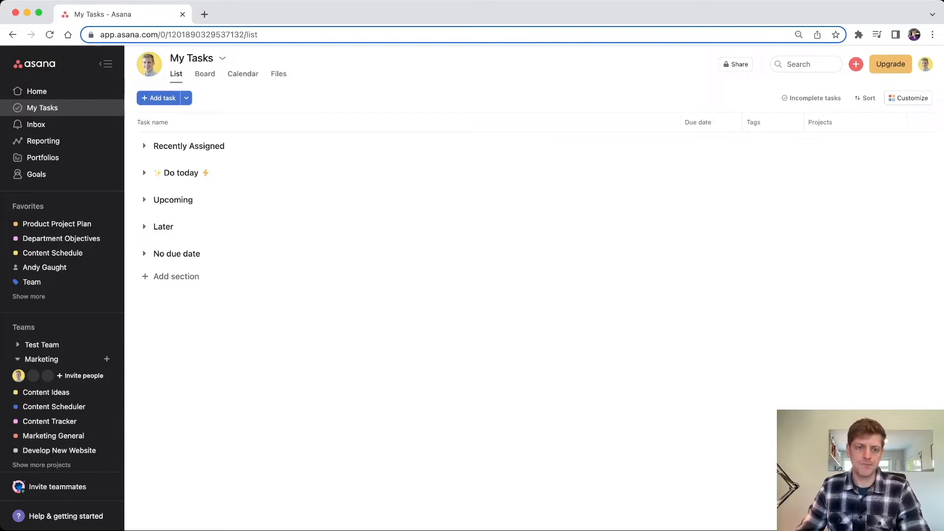
# Step: Add a section named "Morning" and place it directly below Recently Assigned
pyautogui.click(176, 276)
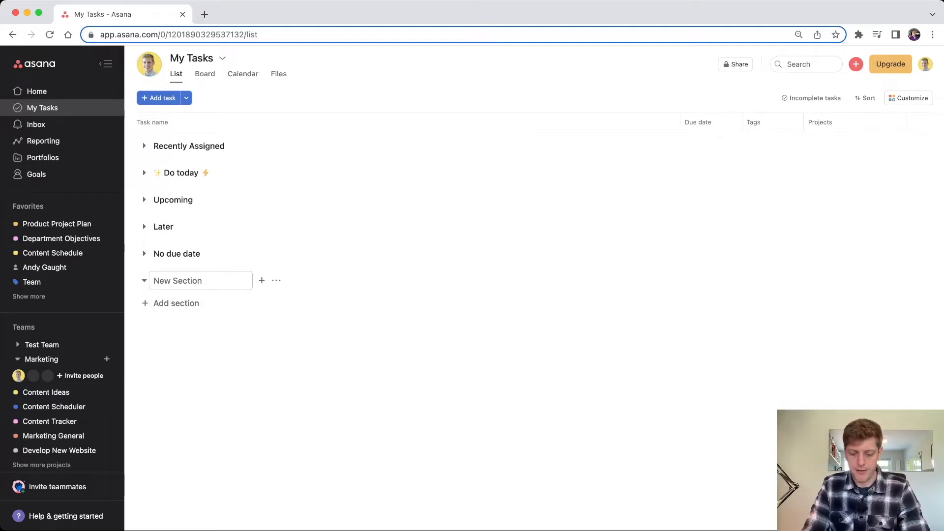
pyautogui.write('Morning')
pyautogui.press('Return')
pyautogui.moveTo(169, 280); pyautogui.dragTo(173, 173)
# Step: Add a section named "High Priority" and place it between Morning and Do today
pyautogui.click(176, 302)
pyautogui.write('High Priority')
pyautogui.press('Return')
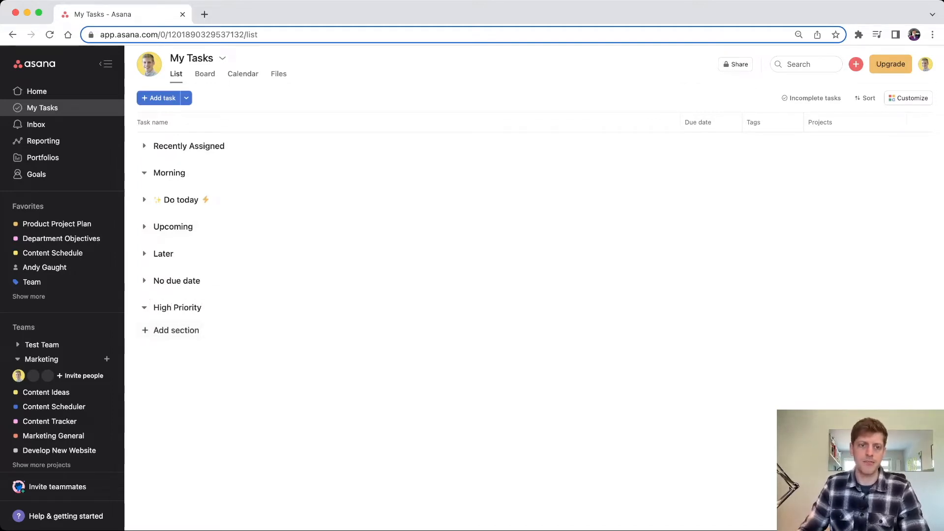
pyautogui.moveTo(130, 307); pyautogui.dragTo(132, 199)
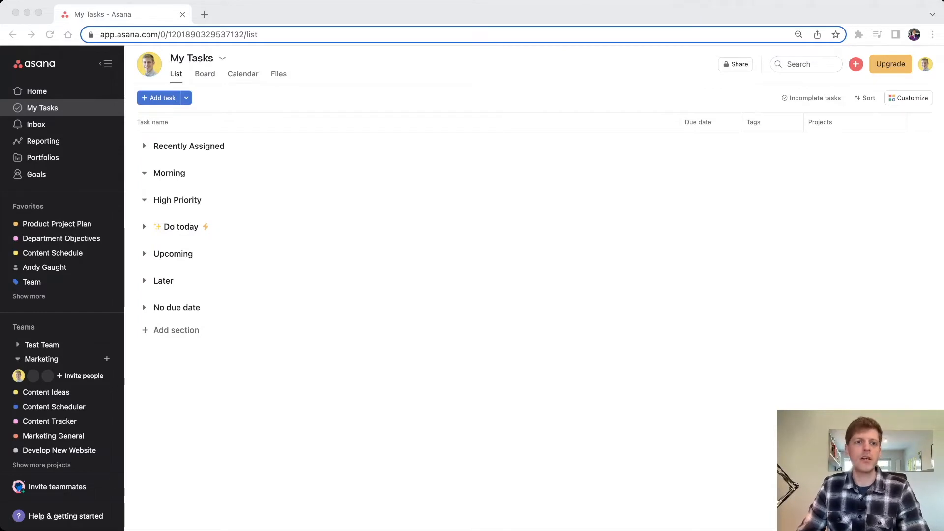
pyautogui.press('super+Tab')
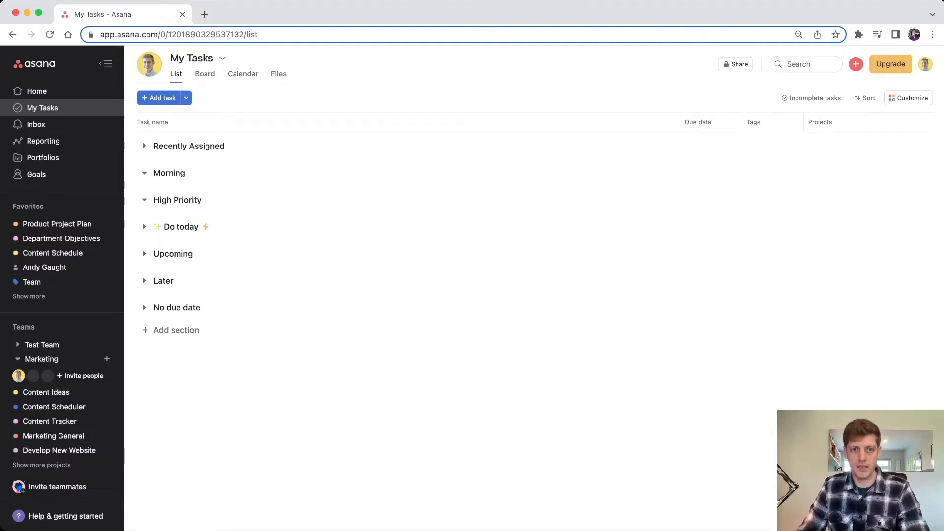
pyautogui.press('super+Tab')
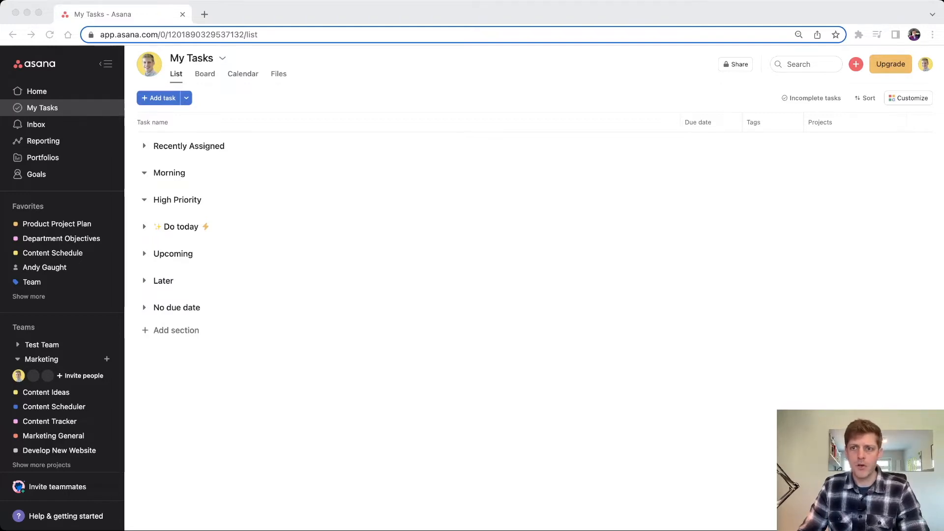
# Step: Review the task list's customization options for fields and rules, and expand the Do today section
pyautogui.click(908, 99)
pyautogui.click(908, 98)
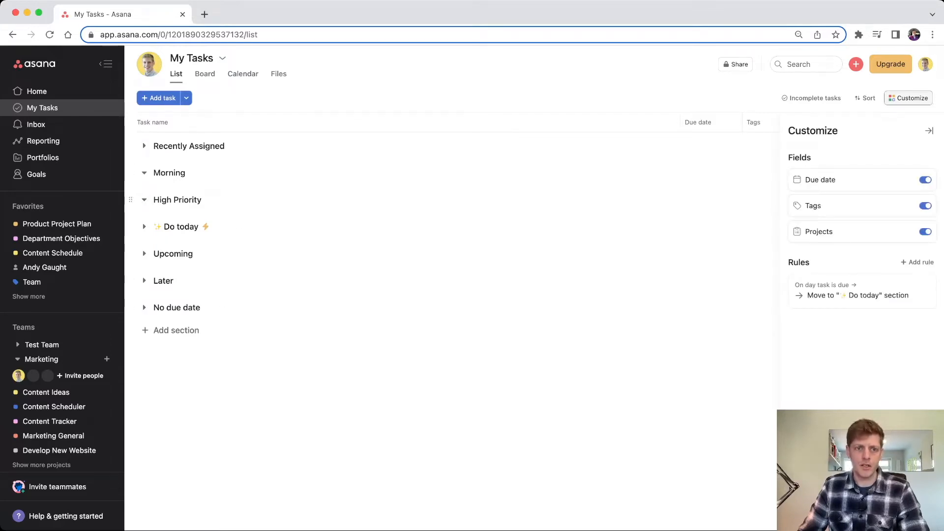
pyautogui.click(144, 227)
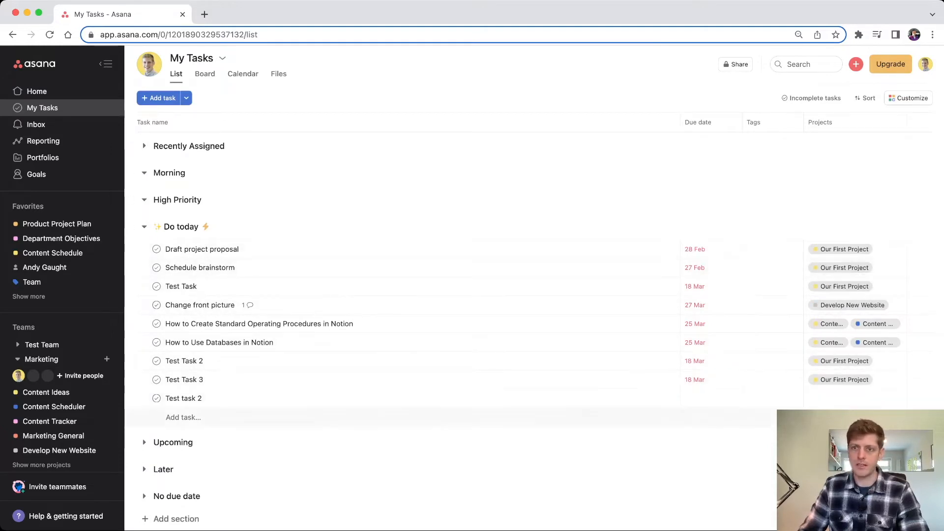
# Step: Hide the Tags and Projects fields from the My Tasks list and close the customization options
pyautogui.click(908, 98)
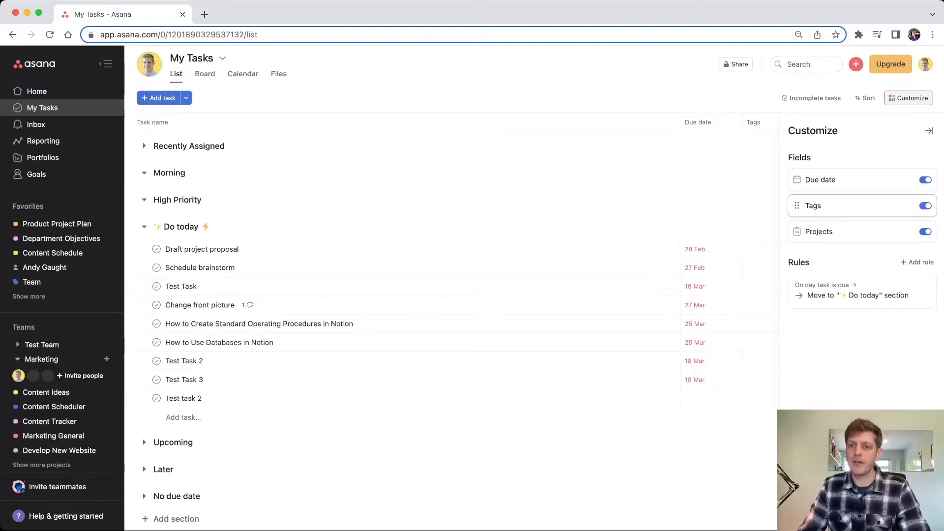
pyautogui.click(924, 206)
pyautogui.click(925, 232)
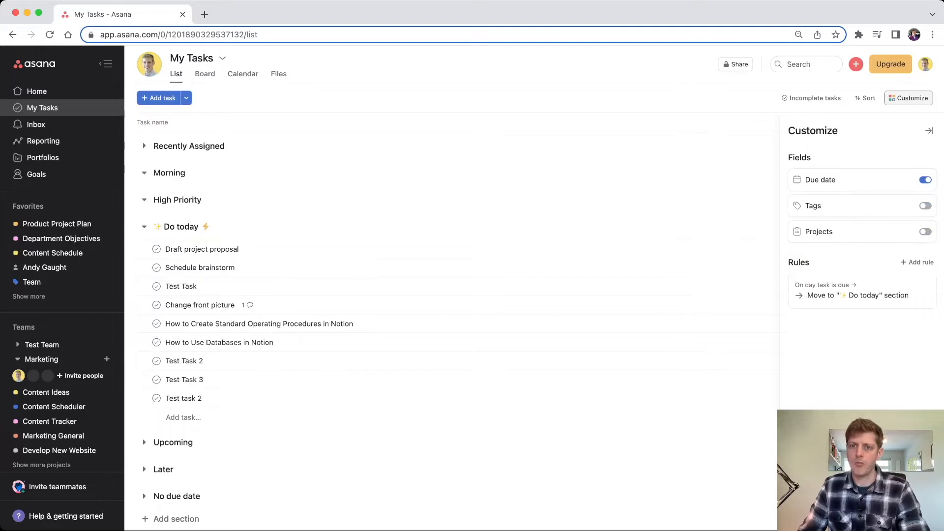
pyautogui.click(928, 131)
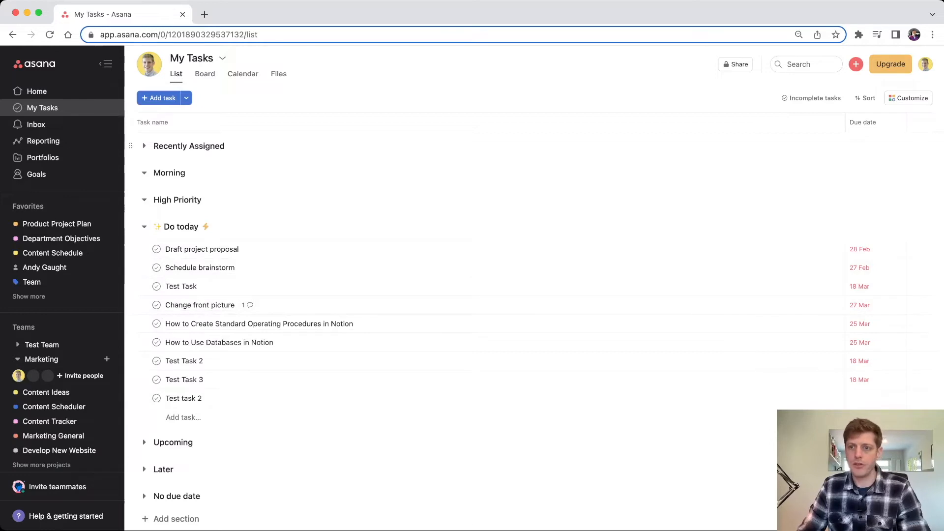
pyautogui.click(908, 98)
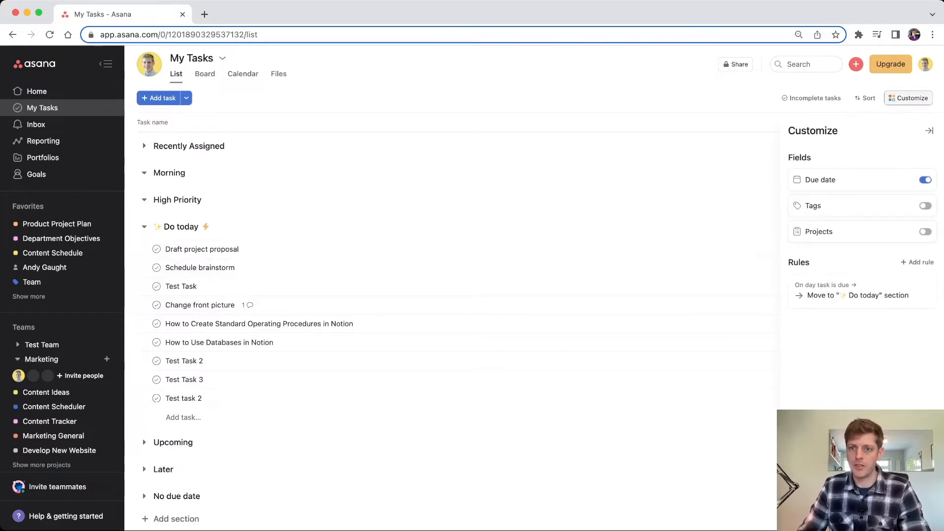
pyautogui.click(929, 131)
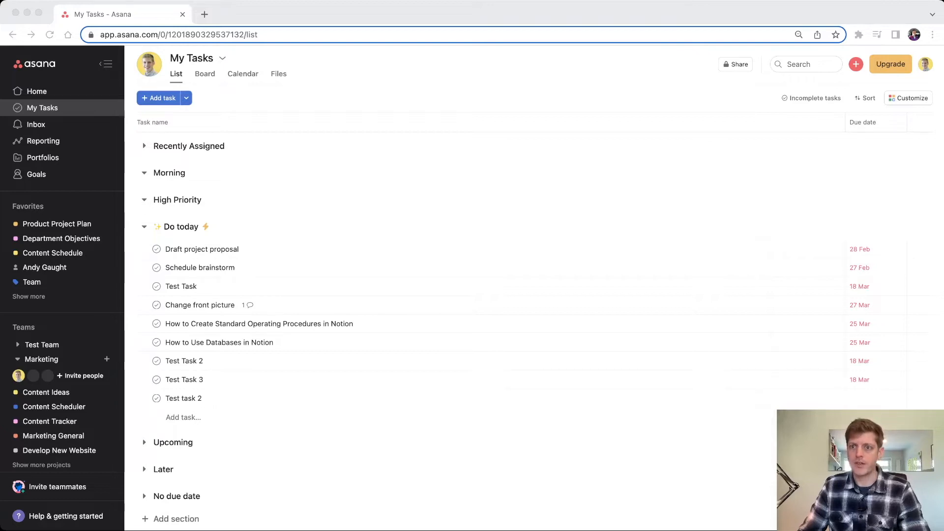
# Step: Sort the My Tasks list by due date and review the order, including the tasks in the No Due Date group
pyautogui.click(865, 99)
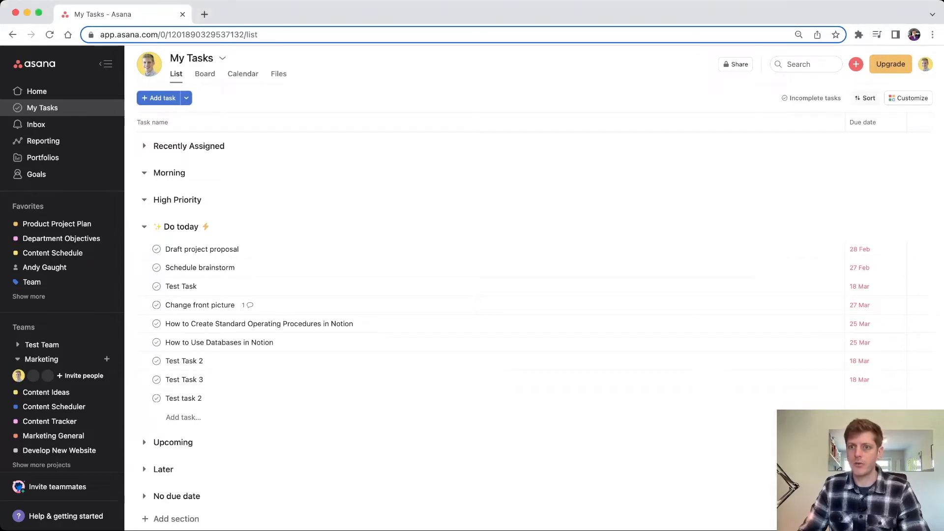
pyautogui.click(864, 98)
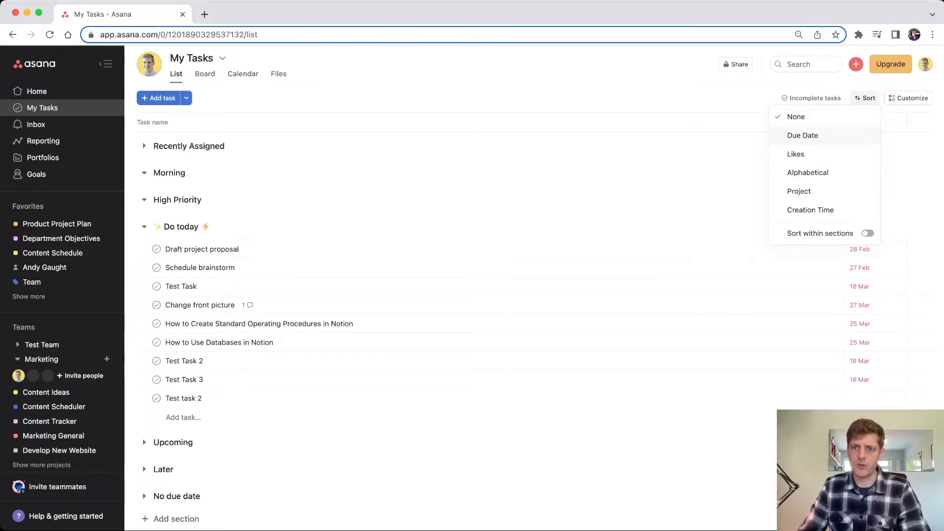
pyautogui.click(802, 135)
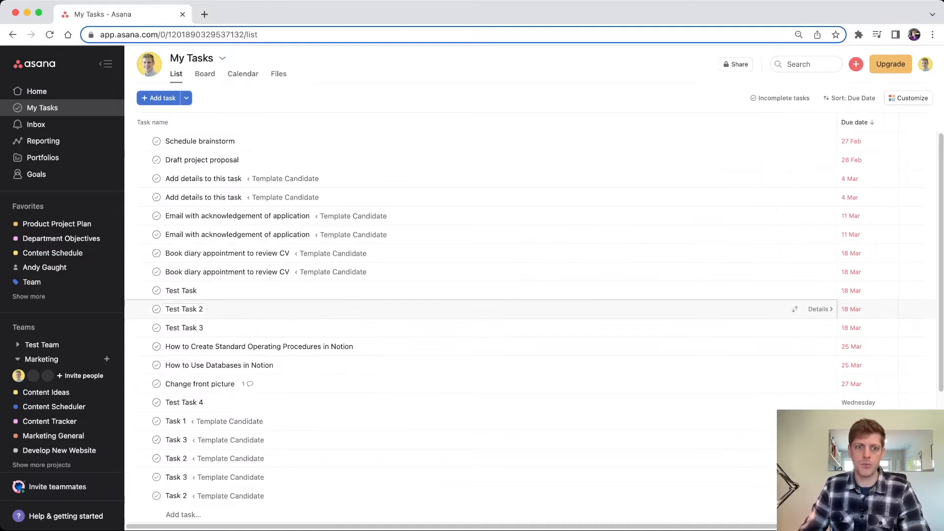
pyautogui.scroll(-5, 688, 289)
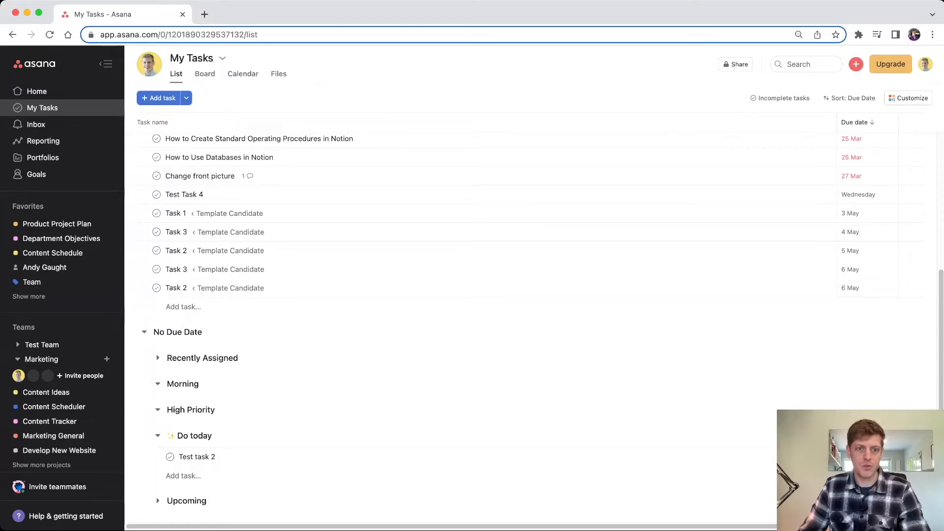
pyautogui.click(157, 358)
pyautogui.click(157, 358)
pyautogui.scroll(5, 246, 331)
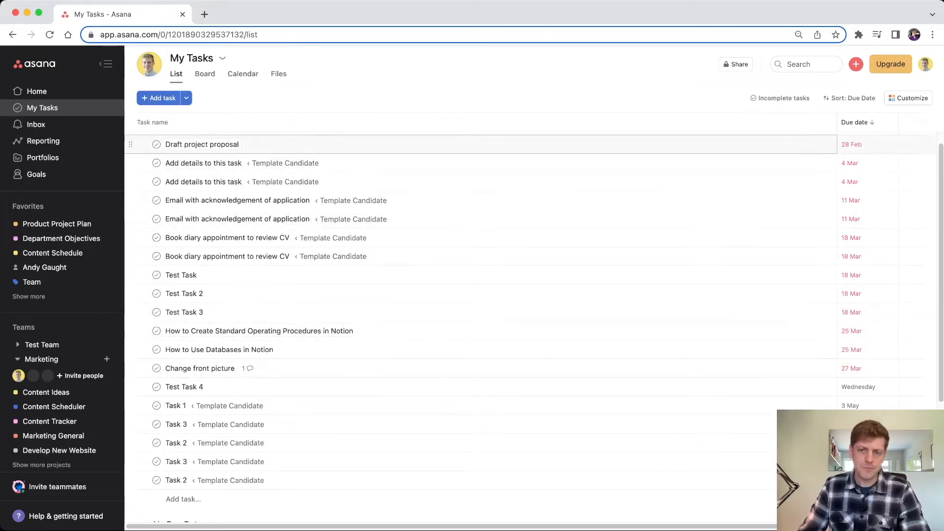
pyautogui.scroll(-3, 491, 320)
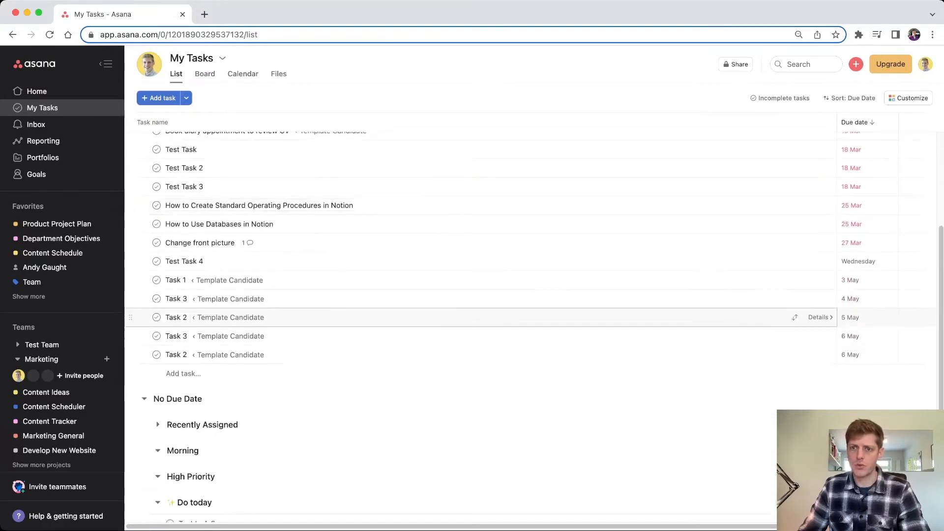
pyautogui.scroll(5, 492, 320)
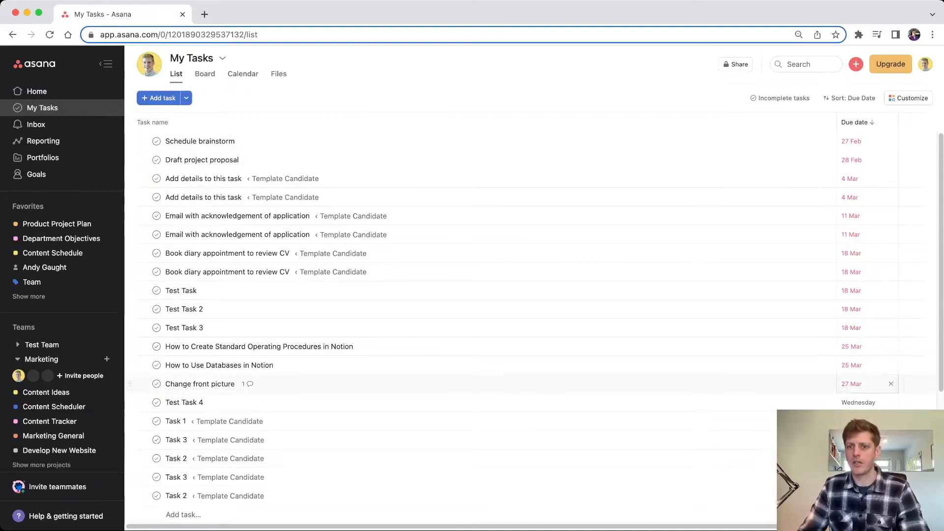
# Step: Sort the task list alphabetically and look through the resulting order
pyautogui.click(849, 97)
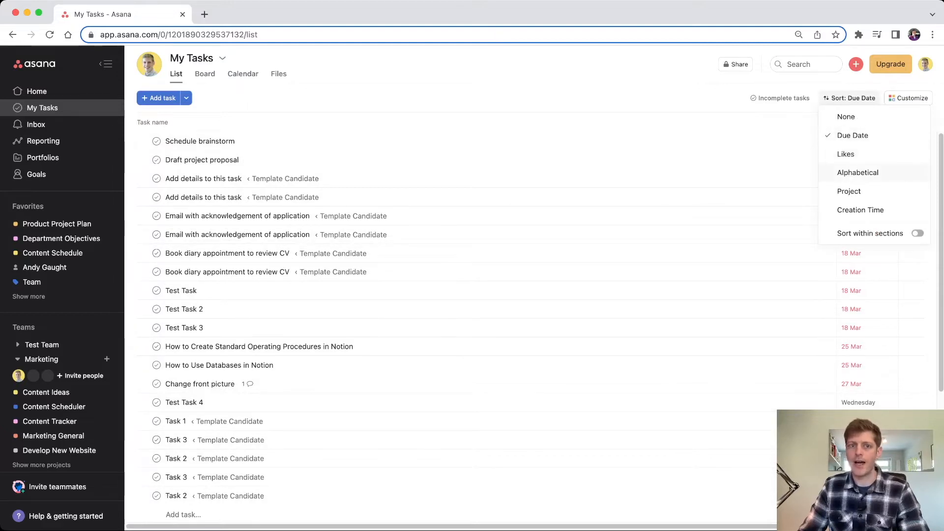
pyautogui.click(858, 173)
pyautogui.scroll(-3, 443, 302)
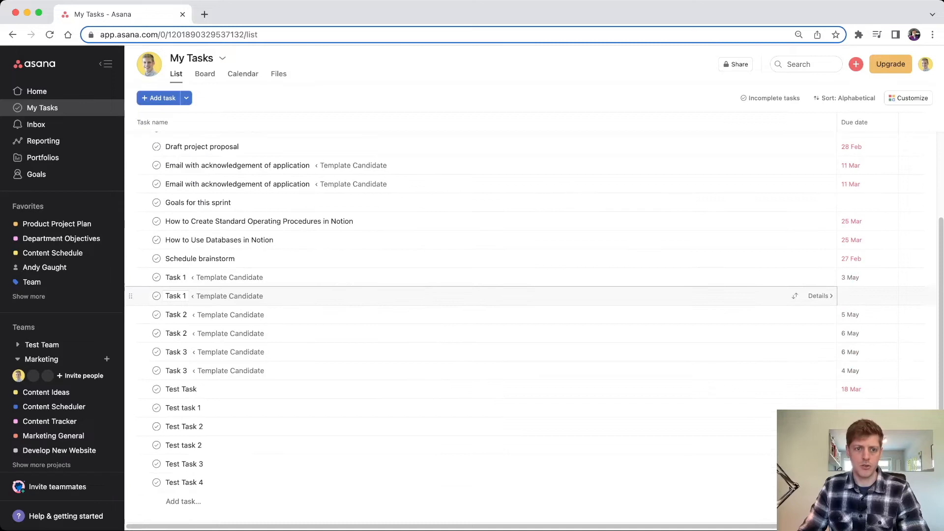
pyautogui.scroll(3, 442, 302)
# Step: Try sorting the task list by project and by due date, and reset the sorting to None
pyautogui.click(845, 98)
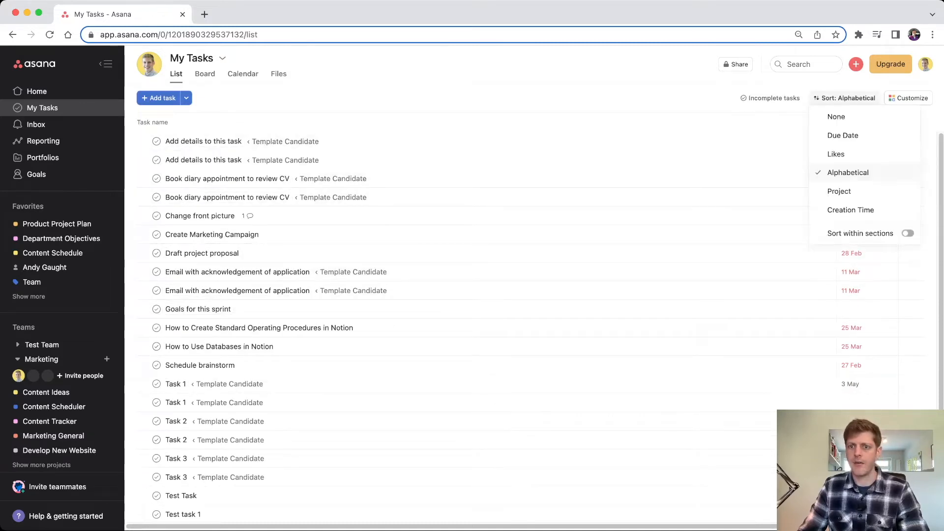
pyautogui.click(839, 191)
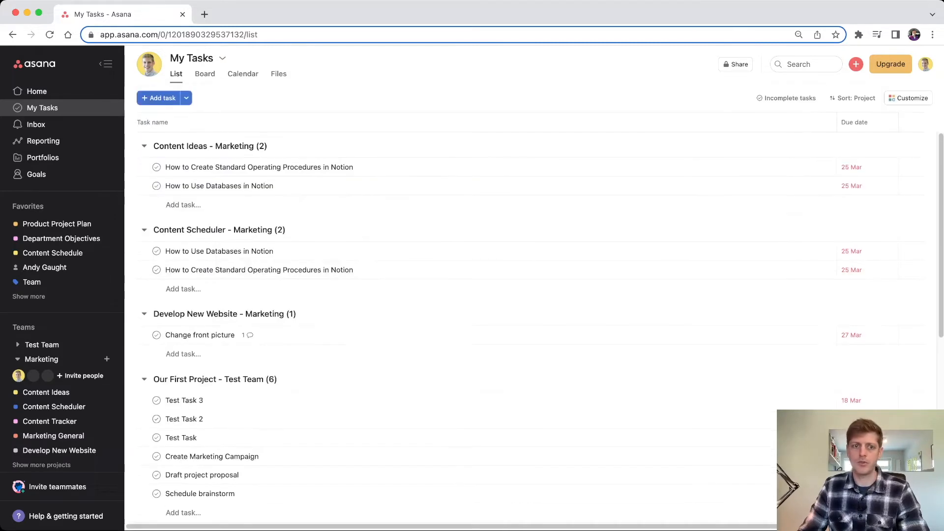
pyautogui.click(853, 97)
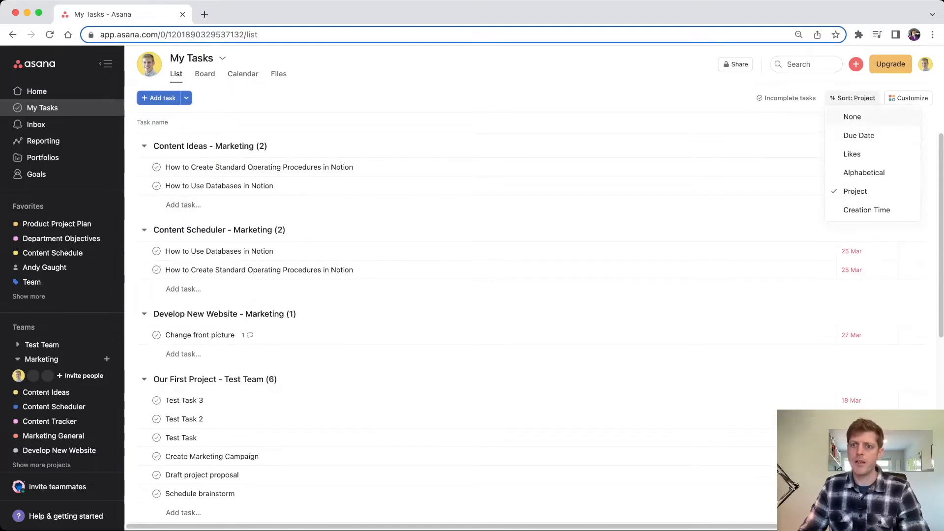
pyautogui.click(859, 135)
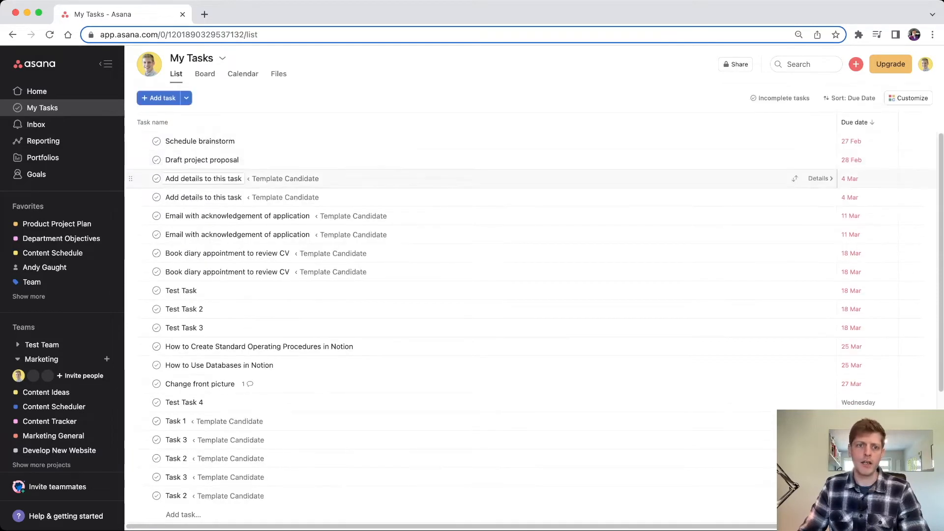
pyautogui.click(850, 98)
pyautogui.click(846, 117)
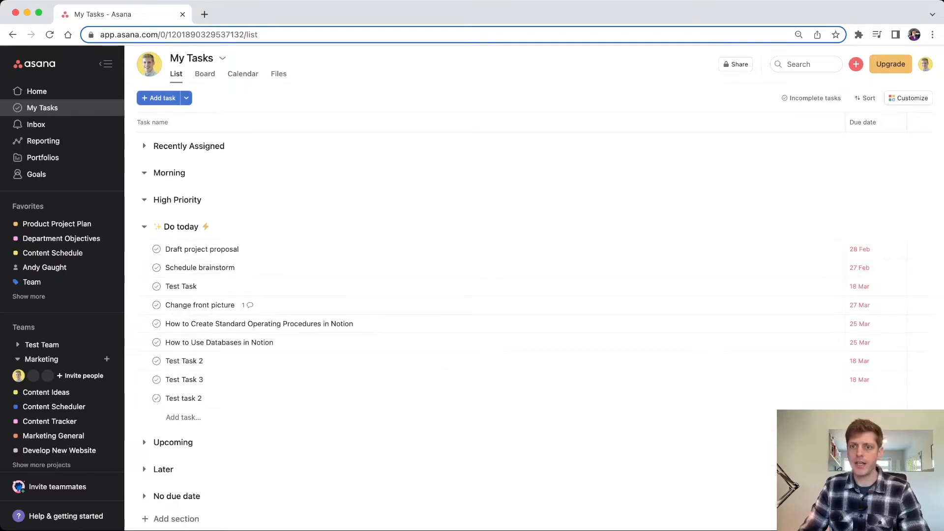
# Step: Enable sorting within sections and sort the task list alphabetically
pyautogui.click(865, 98)
pyautogui.click(868, 233)
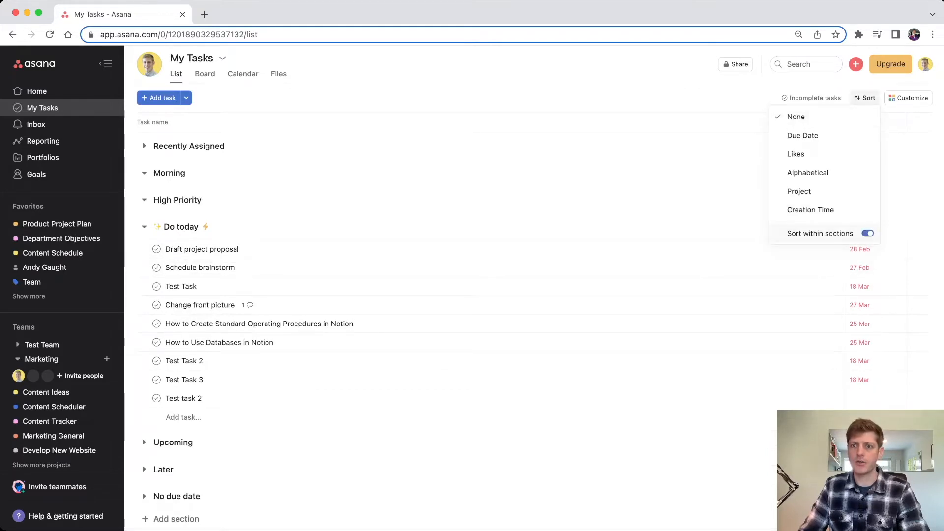
pyautogui.click(808, 172)
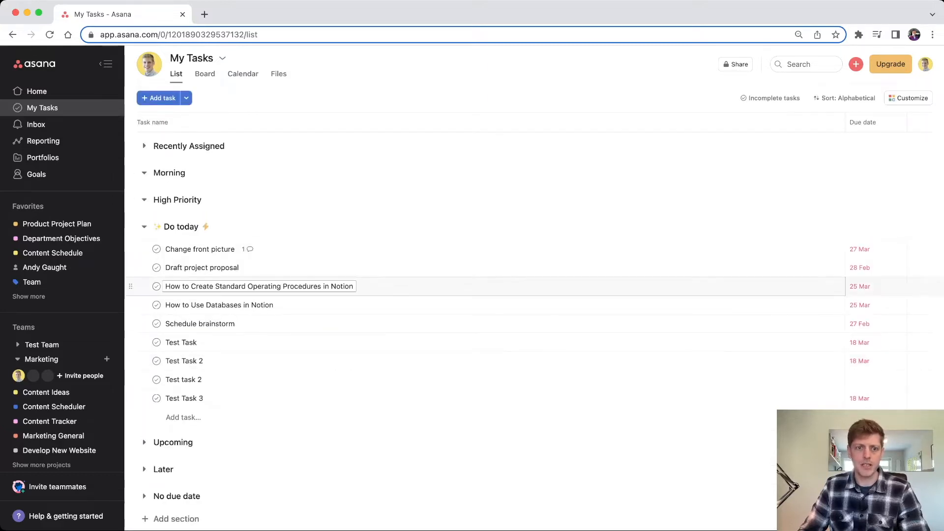
# Step: Expand the Upcoming section to check its task order, and review the sort options without changing them
pyautogui.click(144, 442)
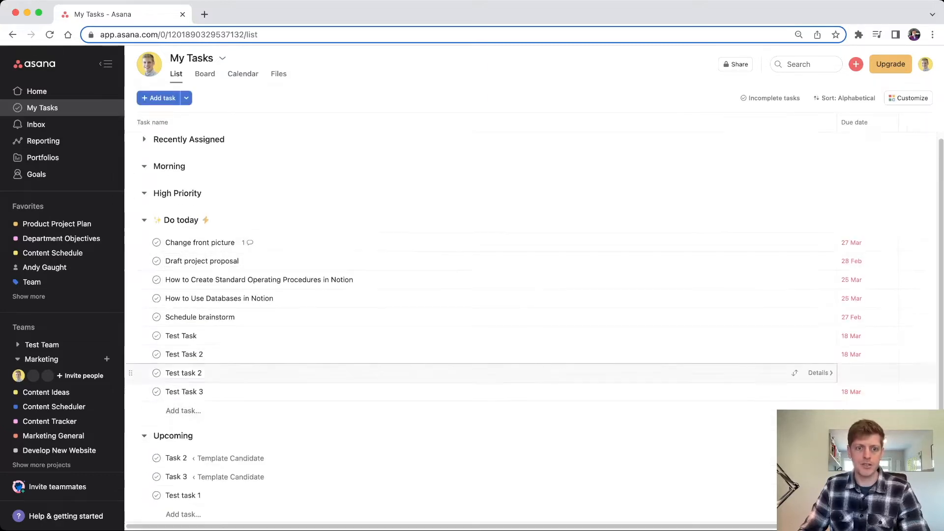
pyautogui.scroll(-2, 393, 381)
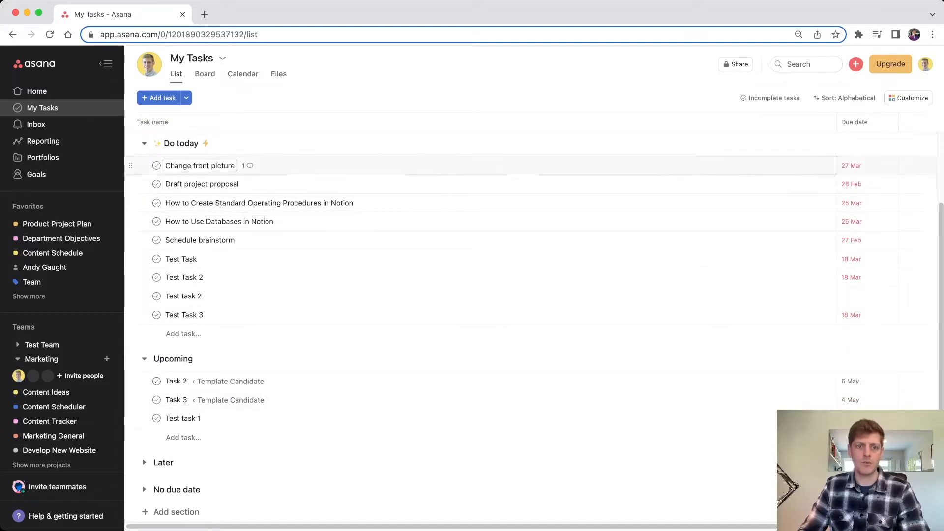
pyautogui.click(845, 98)
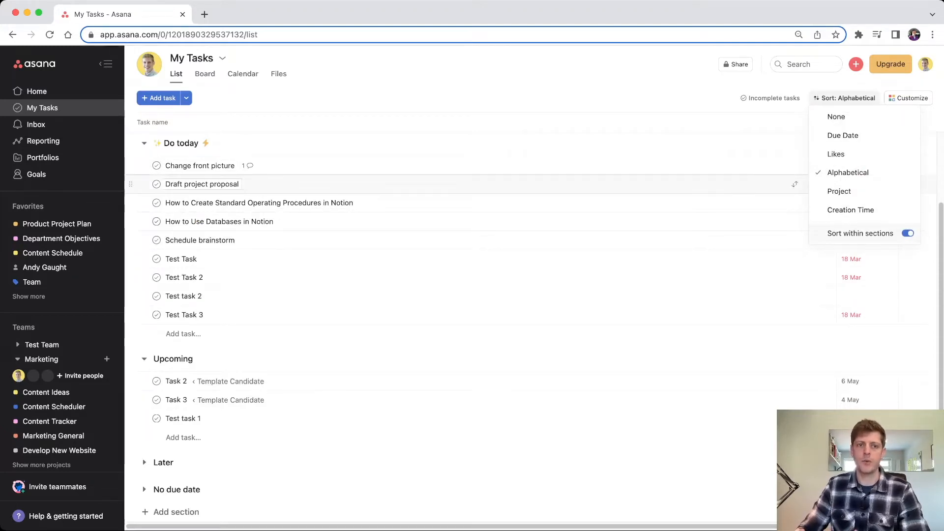
pyautogui.scroll(1, 466, 189)
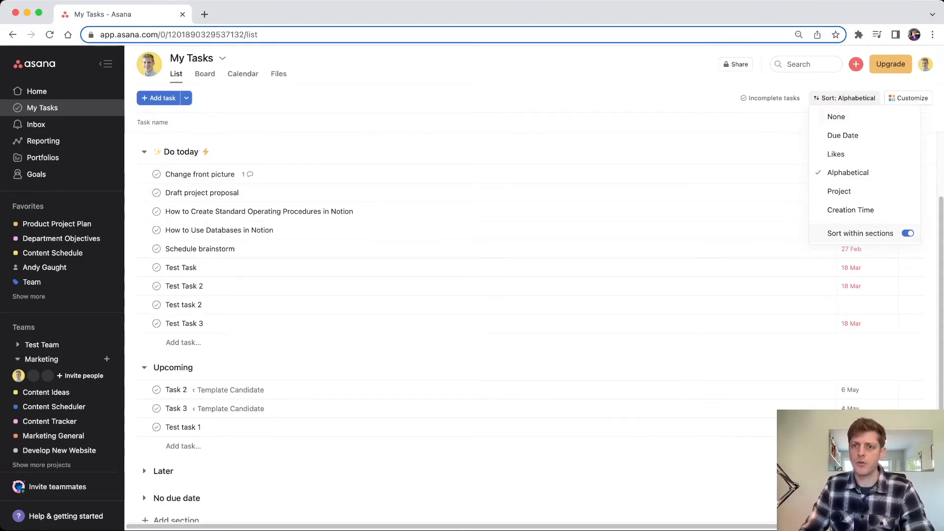
pyautogui.press('Escape')
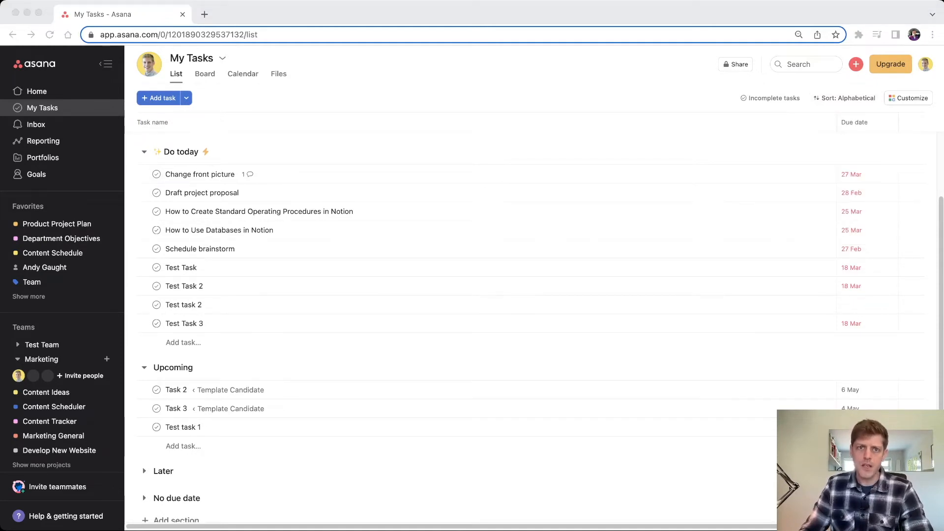
# Step: Switch My Tasks to the Board view, moving "Create Marketing Campaign" to High Priority and "Goals for this sprint" to Morning
pyautogui.click(205, 74)
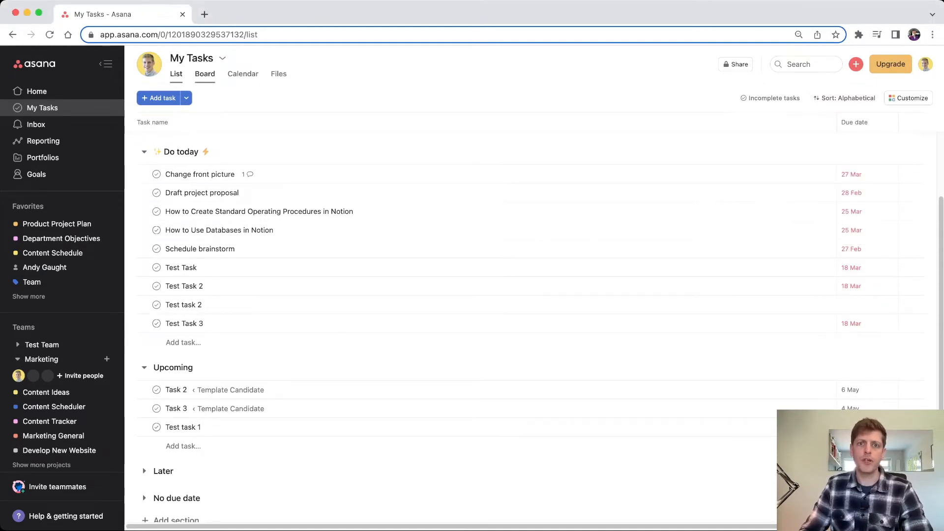
pyautogui.click(205, 74)
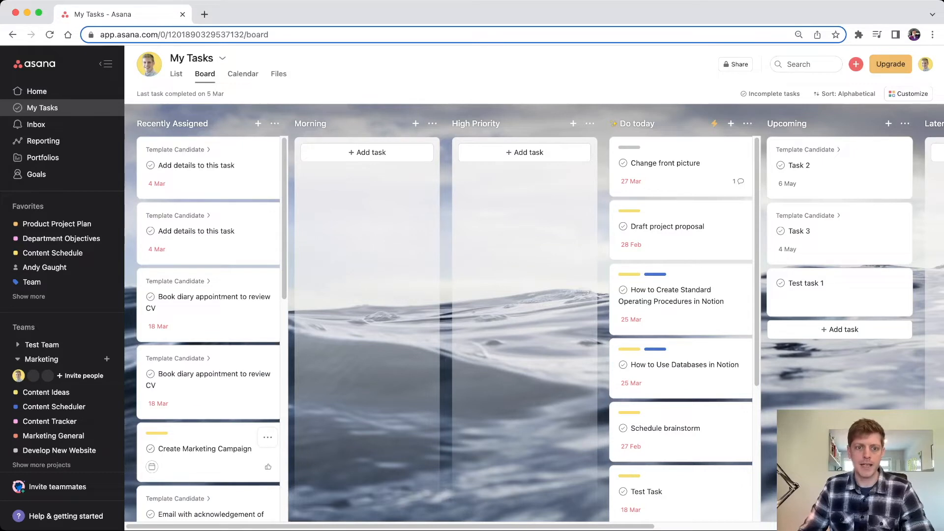
pyautogui.scroll(-5, 209, 324)
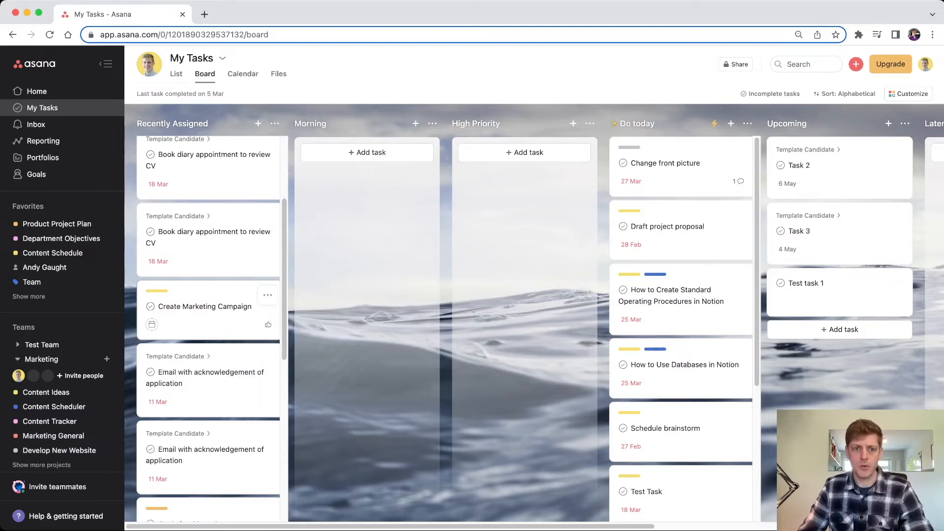
pyautogui.moveTo(208, 308); pyautogui.dragTo(526, 212)
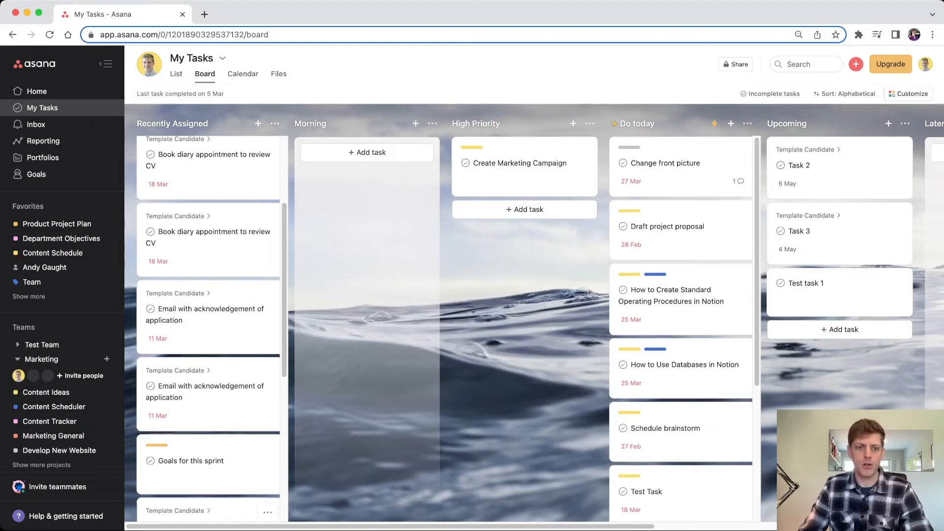
pyautogui.moveTo(207, 462); pyautogui.dragTo(365, 164)
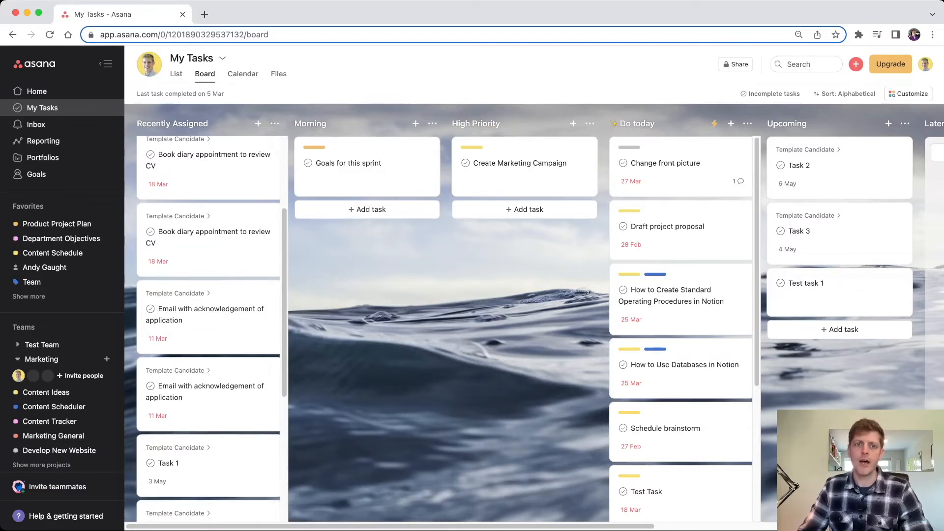
# Step: Move the second "Add details to this task" card from Recently Assigned to Upcoming, and "Test Task 4" to Do today
pyautogui.scroll(3, 209, 305)
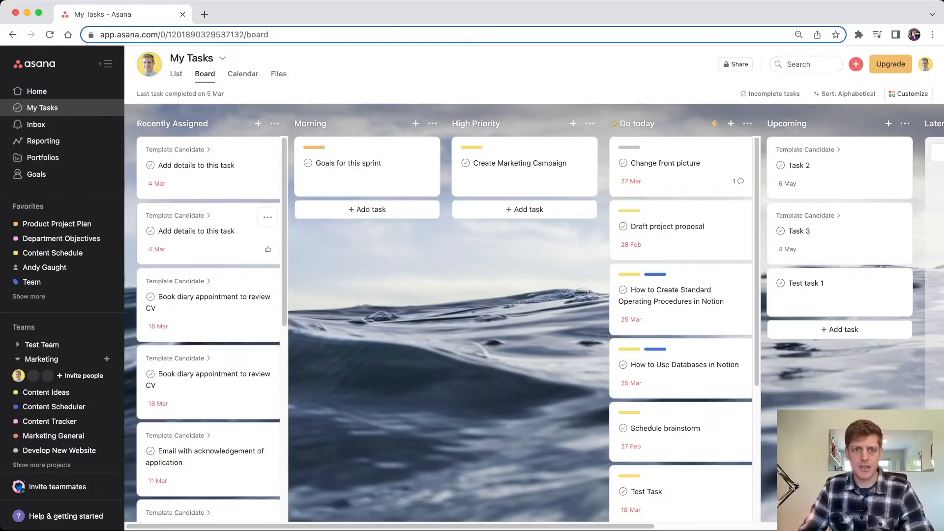
pyautogui.moveTo(211, 231); pyautogui.dragTo(836, 167)
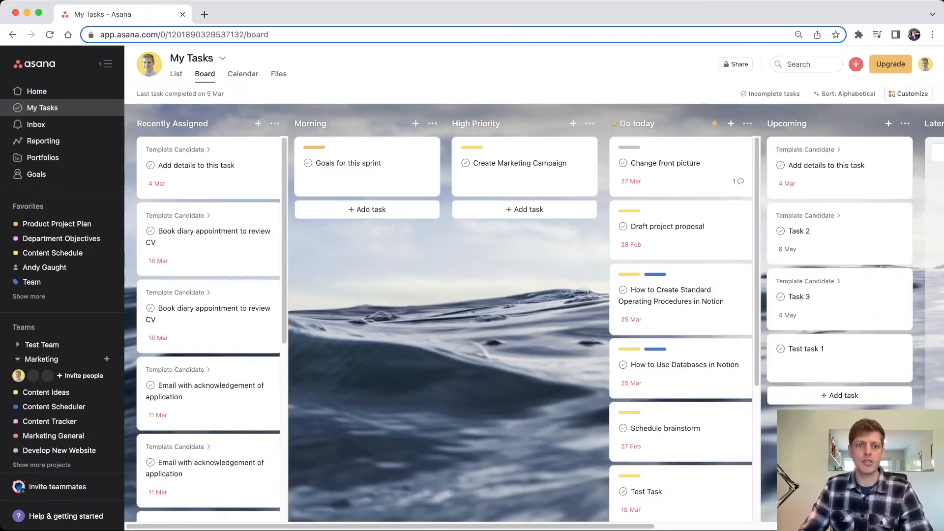
pyautogui.scroll(-7, 211, 320)
pyautogui.moveTo(212, 472); pyautogui.dragTo(551, 388)
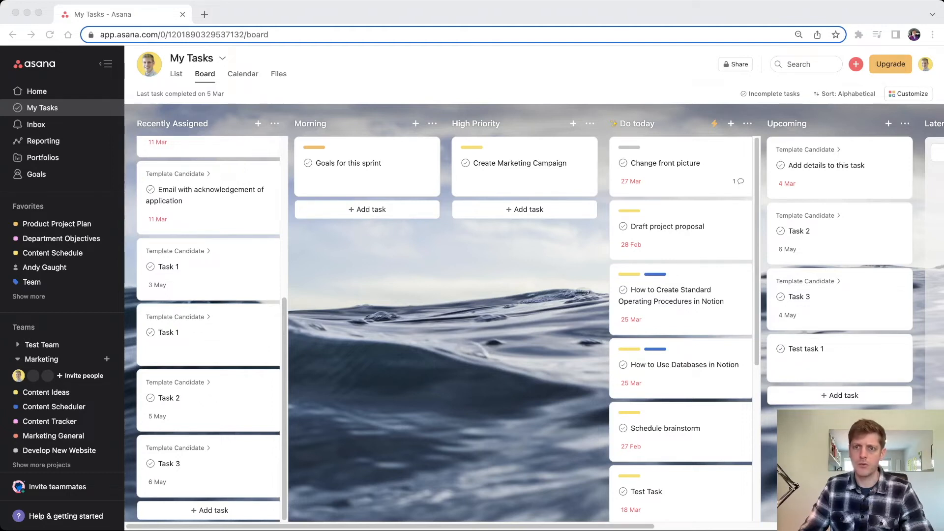
# Step: Try sorting the board by due date, and return it to alphabetical order
pyautogui.click(845, 94)
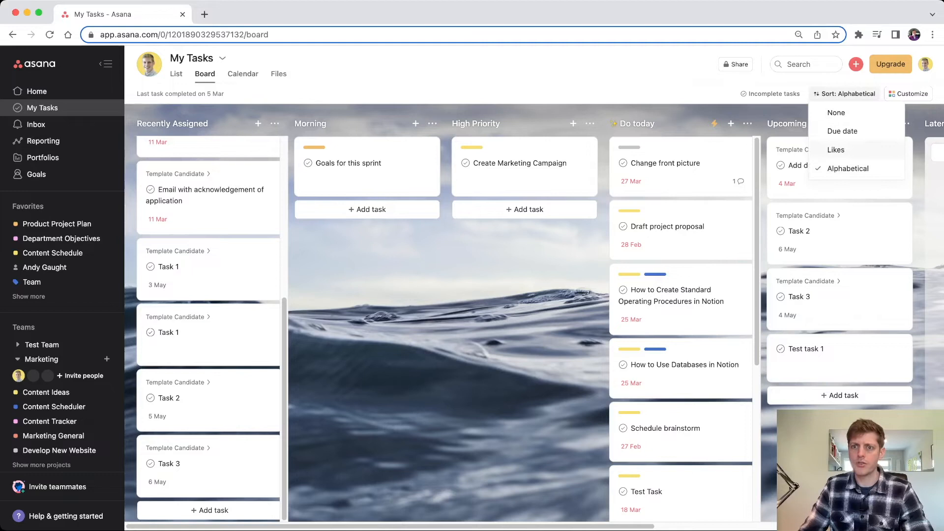
pyautogui.click(842, 130)
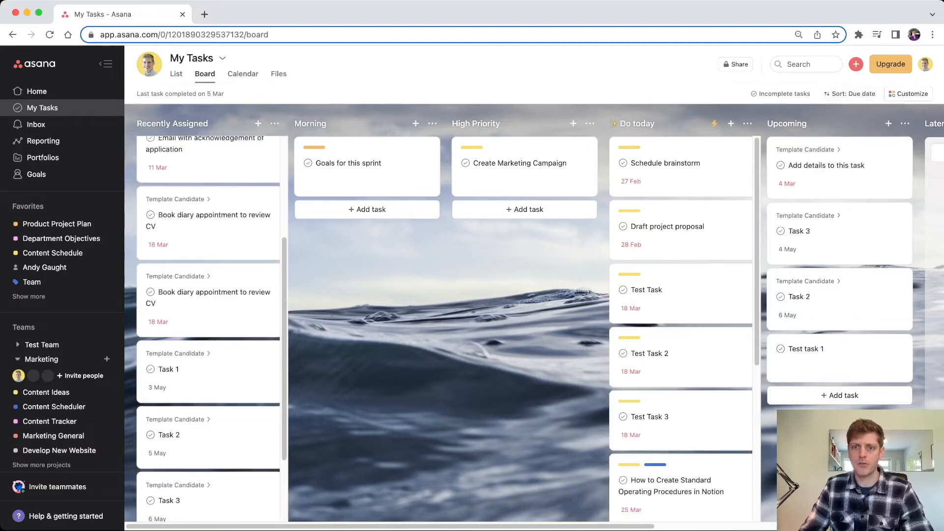
pyautogui.click(850, 93)
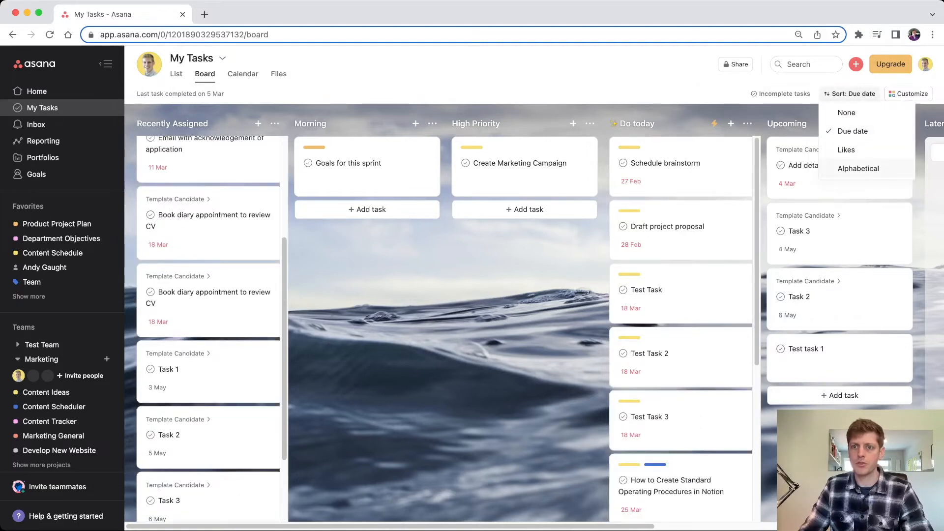
pyautogui.click(858, 169)
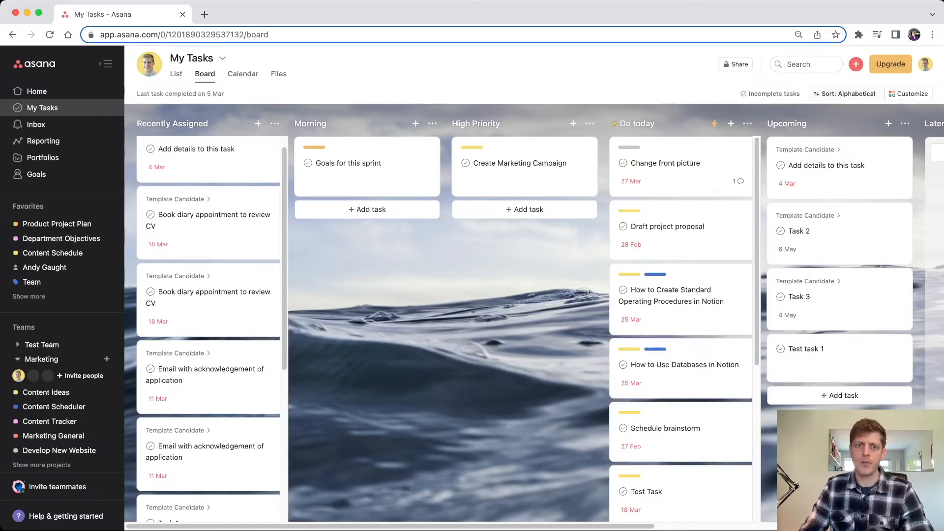
# Step: Remove the sorting from the board by setting it to None
pyautogui.click(845, 94)
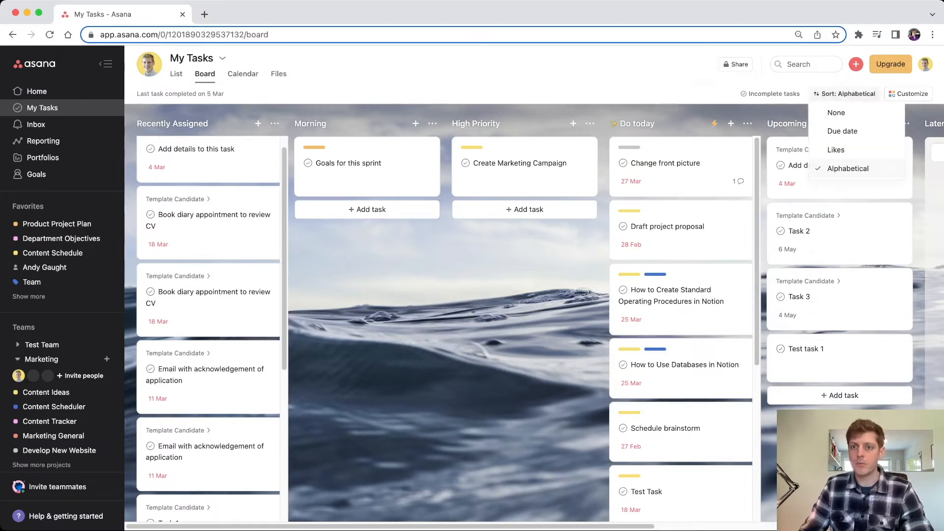
pyautogui.click(836, 113)
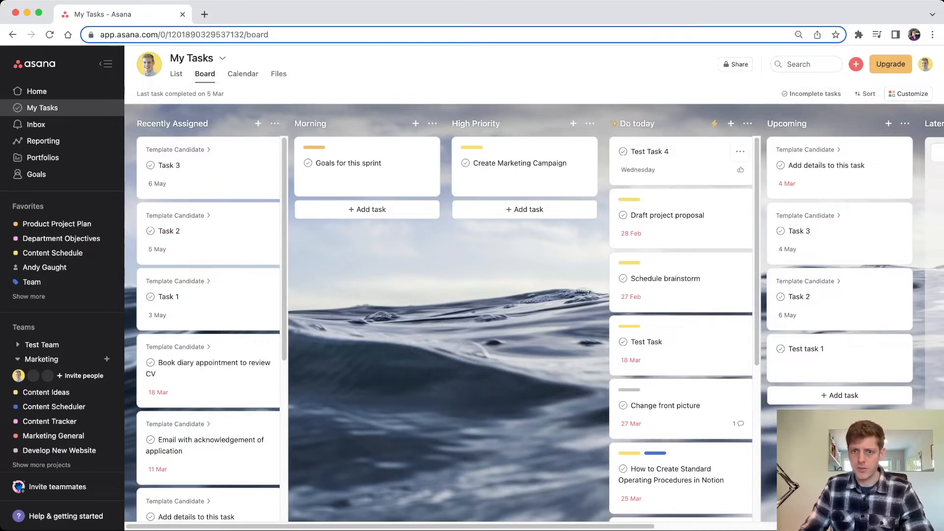
# Step: Move "Change front picture" and "How to Create Standard Operating Procedures in Notion" to the top of the Do today section, in that order
pyautogui.moveTo(683, 416); pyautogui.dragTo(684, 165)
pyautogui.moveTo(684, 472); pyautogui.dragTo(681, 219)
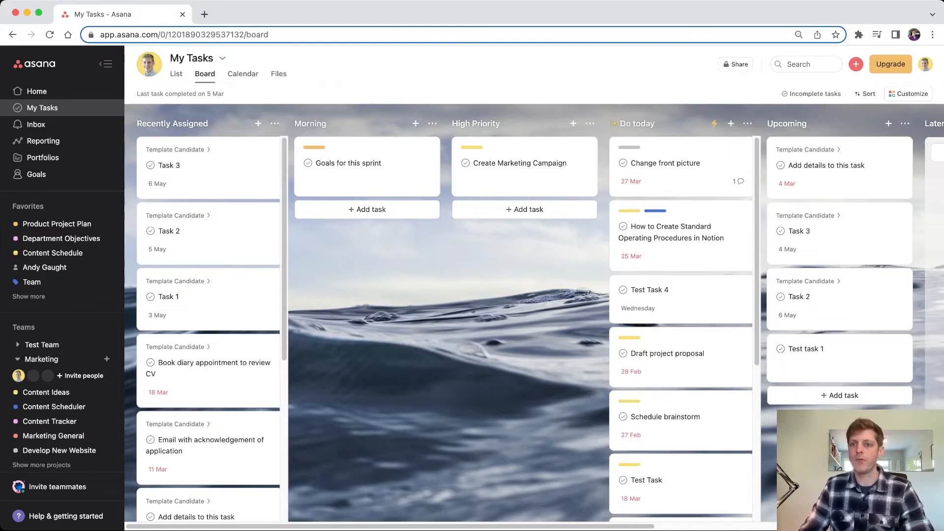
pyautogui.click(865, 93)
pyautogui.press('Escape')
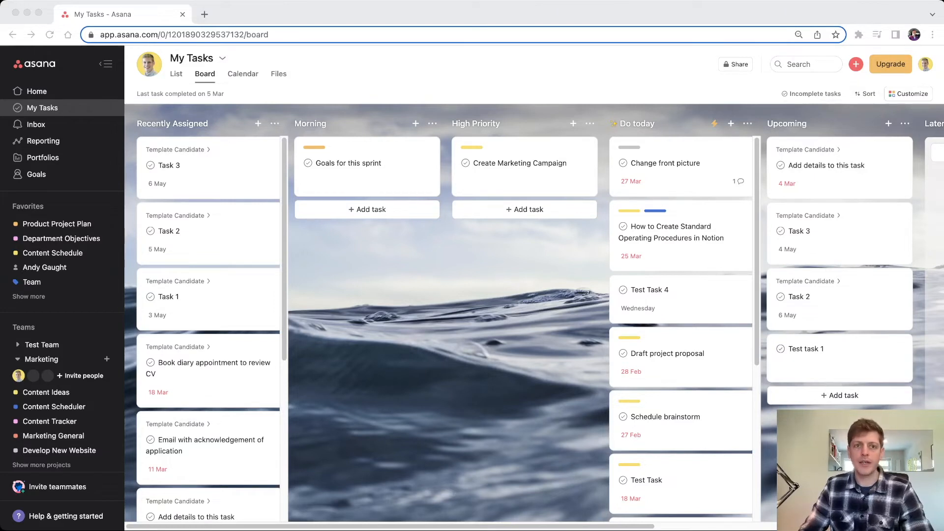
# Step: Show My Tasks in the Calendar's month view and browse the tasks dated from March to May 2022
pyautogui.click(243, 74)
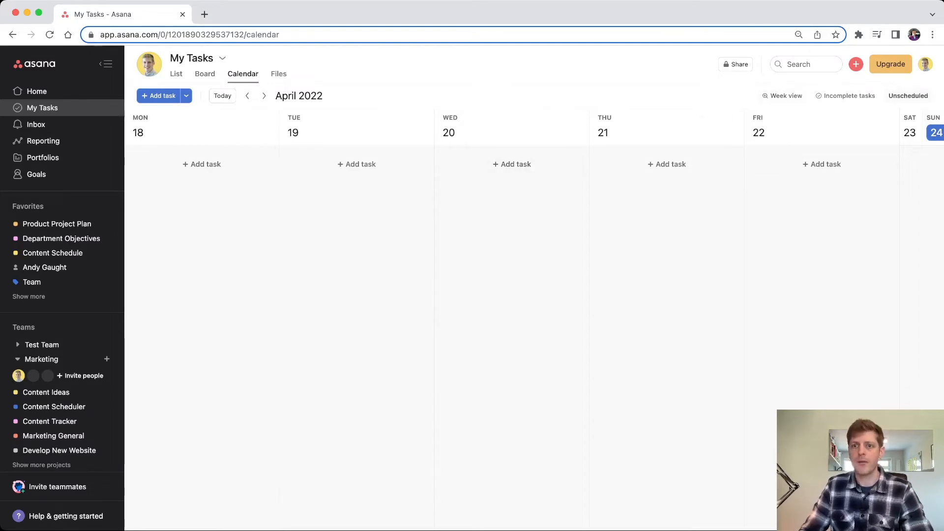
pyautogui.click(782, 95)
pyautogui.click(795, 134)
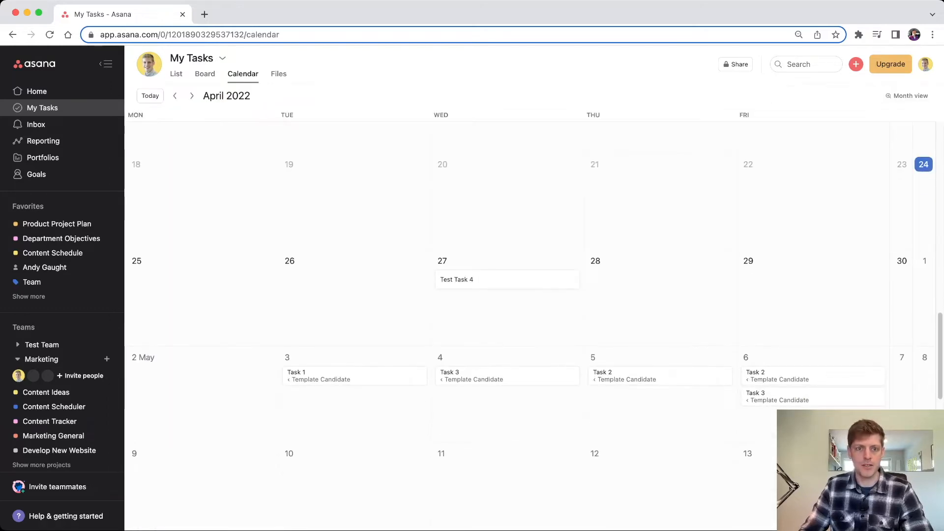
pyautogui.scroll(10, 536, 300)
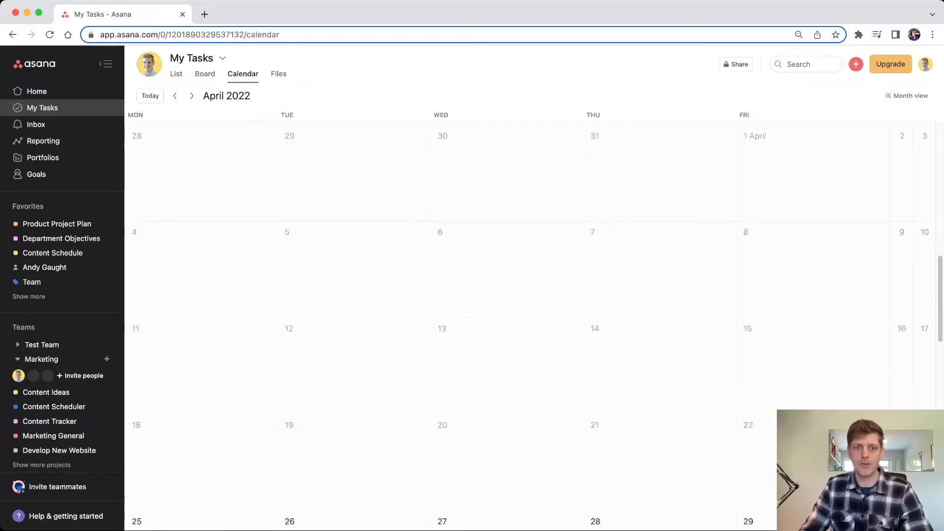
pyautogui.scroll(1, 536, 300)
pyautogui.scroll(-1, 536, 299)
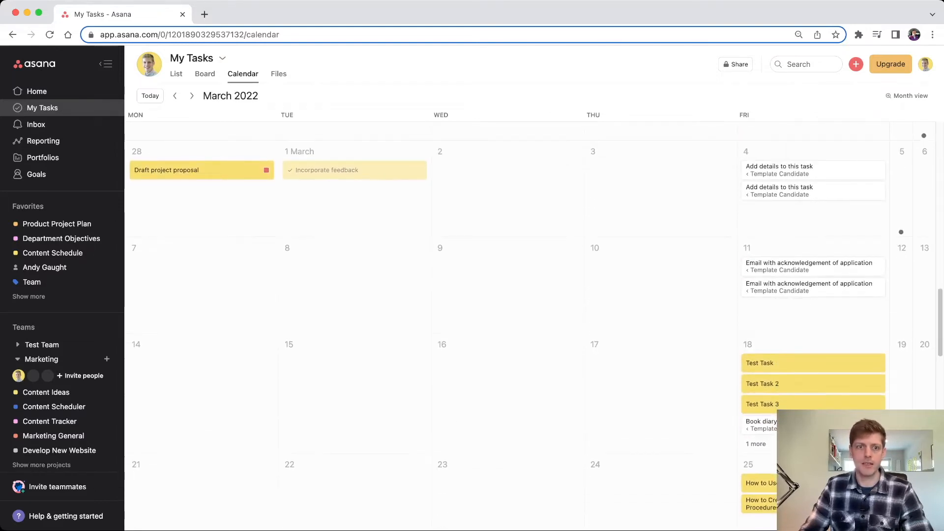
pyautogui.scroll(-2, 536, 300)
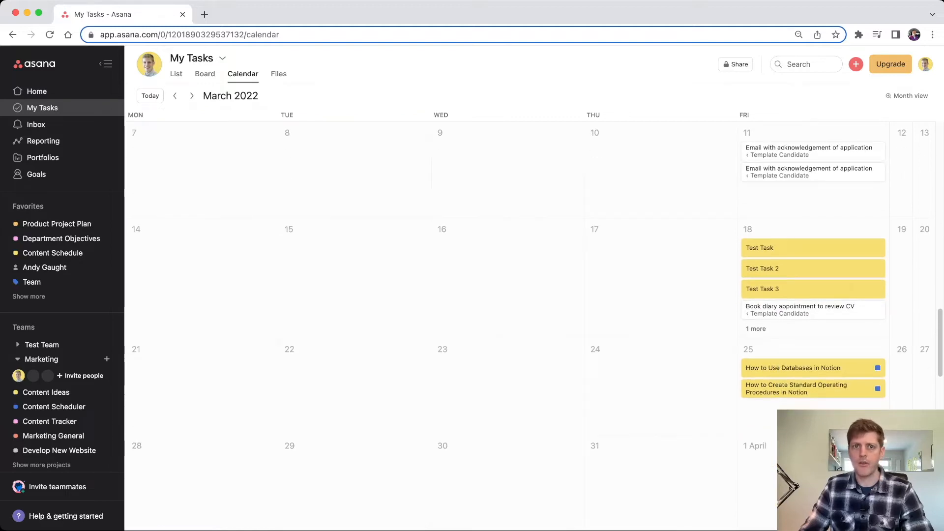
pyautogui.scroll(-4, 536, 300)
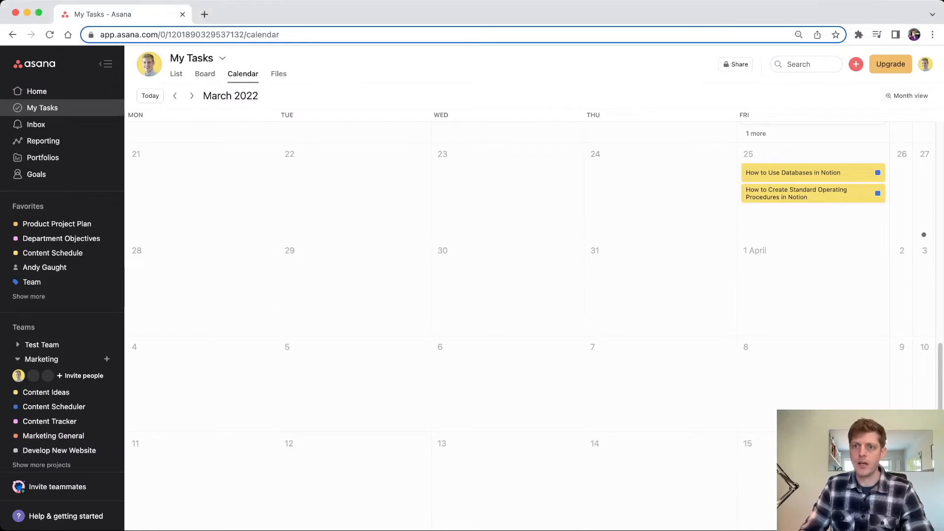
# Step: Return the calendar to week view and schedule the unscheduled "Goals for this sprint" on Monday 25 and "Create Marketing Campaign" on Tuesday 26
pyautogui.click(907, 96)
pyautogui.click(869, 115)
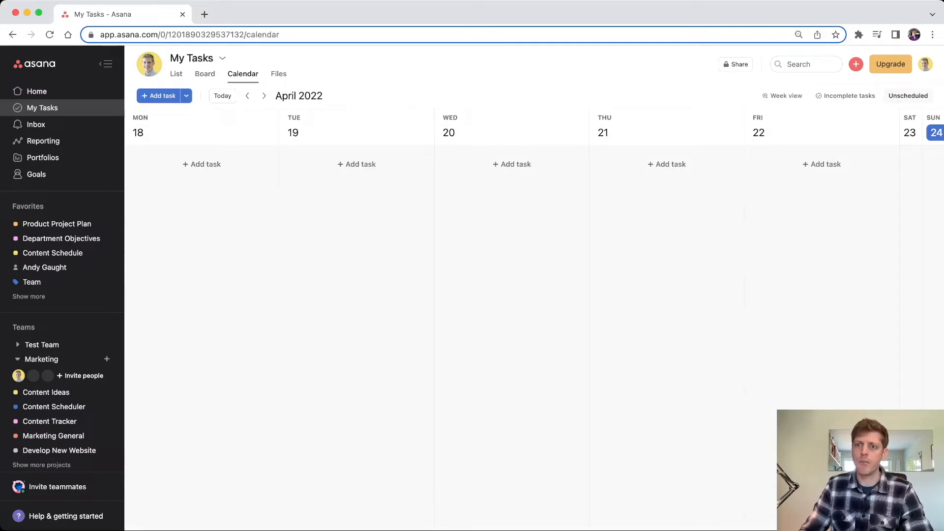
pyautogui.click(908, 95)
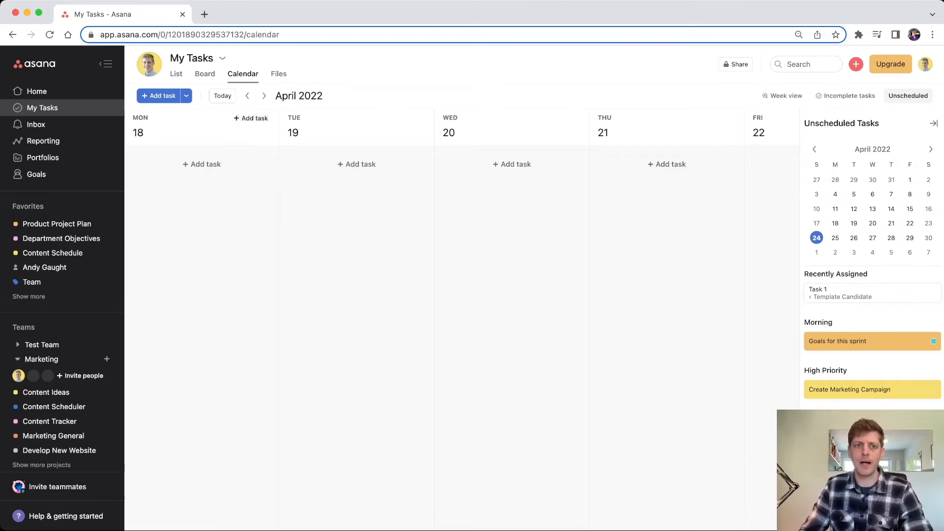
pyautogui.click(264, 96)
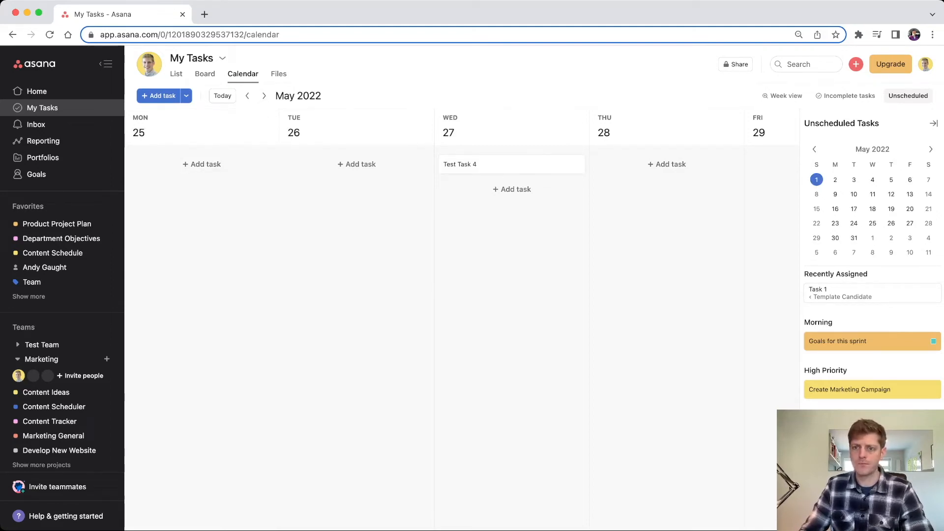
pyautogui.moveTo(872, 340); pyautogui.dragTo(201, 164)
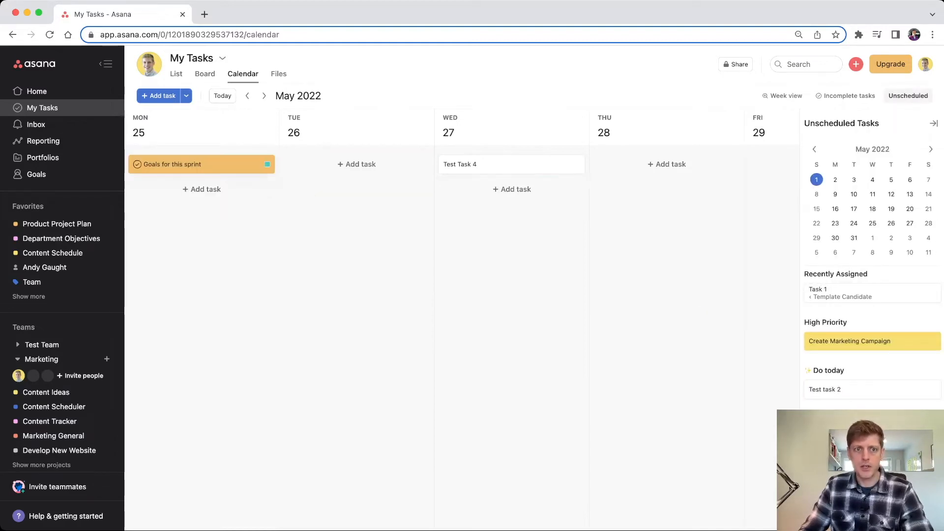
pyautogui.moveTo(872, 341); pyautogui.dragTo(356, 164)
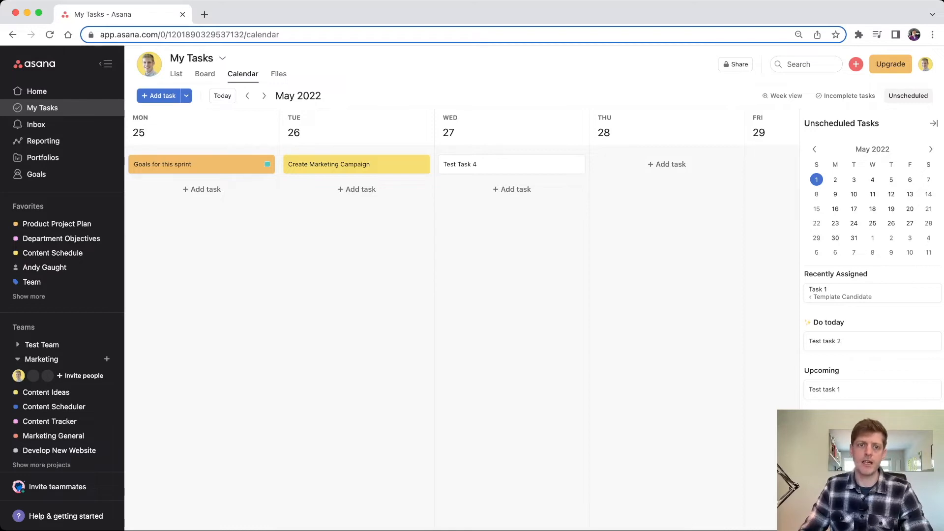
# Step: Check the due dates in the details of "Goals for this sprint" and "Create Marketing Campaign", and close the task details
pyautogui.click(202, 164)
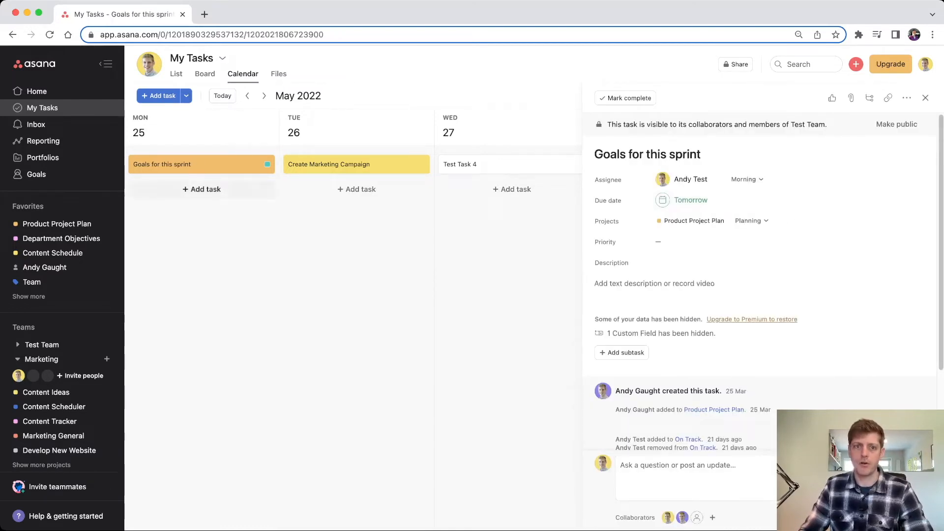
pyautogui.click(344, 164)
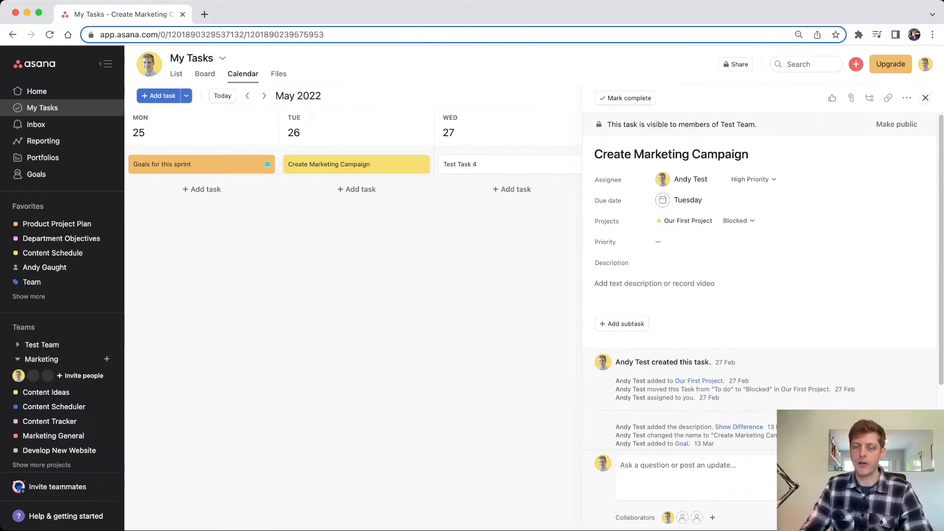
pyautogui.click(925, 98)
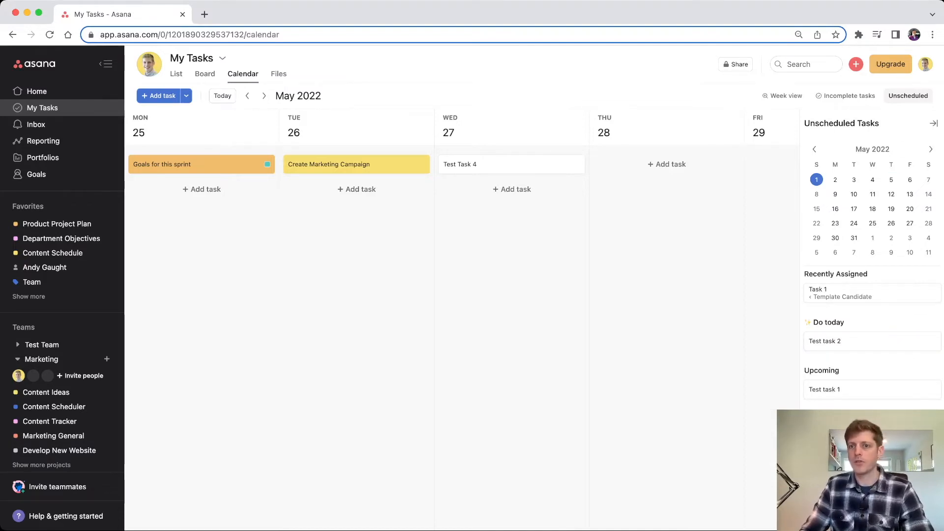
# Step: View the calendar's filter options for incomplete, completed and all tasks, keeping the current filter
pyautogui.click(845, 96)
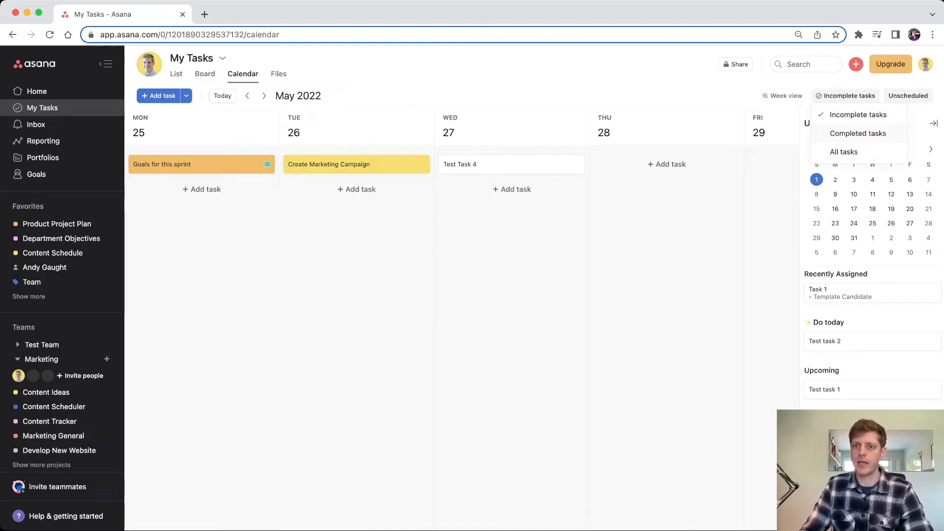
pyautogui.press('Escape')
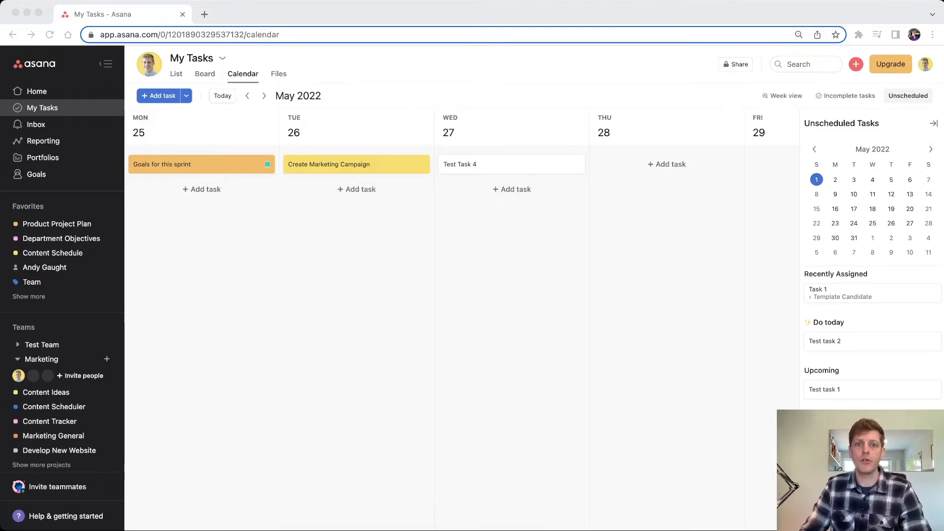
pyautogui.click(255, 119)
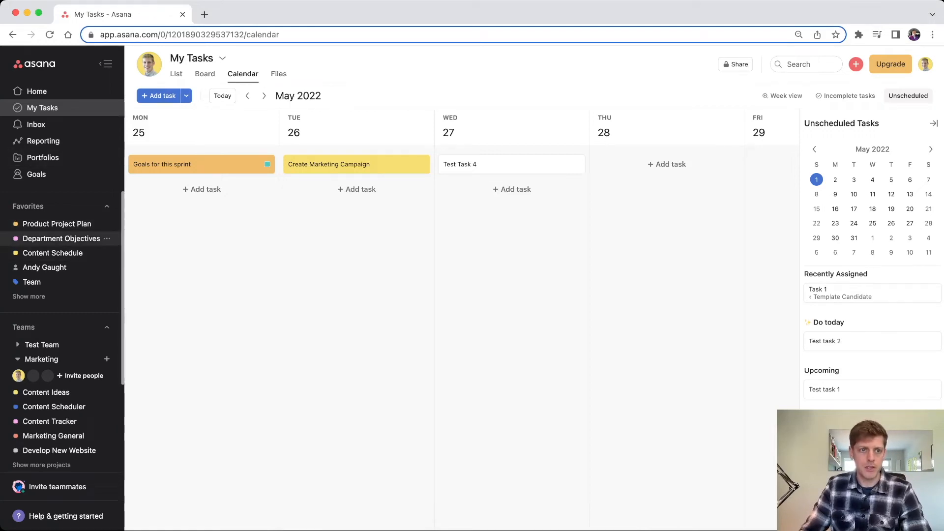
# Step: Compare My Tasks with the Content Schedule project's calendar and the Content Tracker project's board, ending on the My Tasks board
pyautogui.click(53, 252)
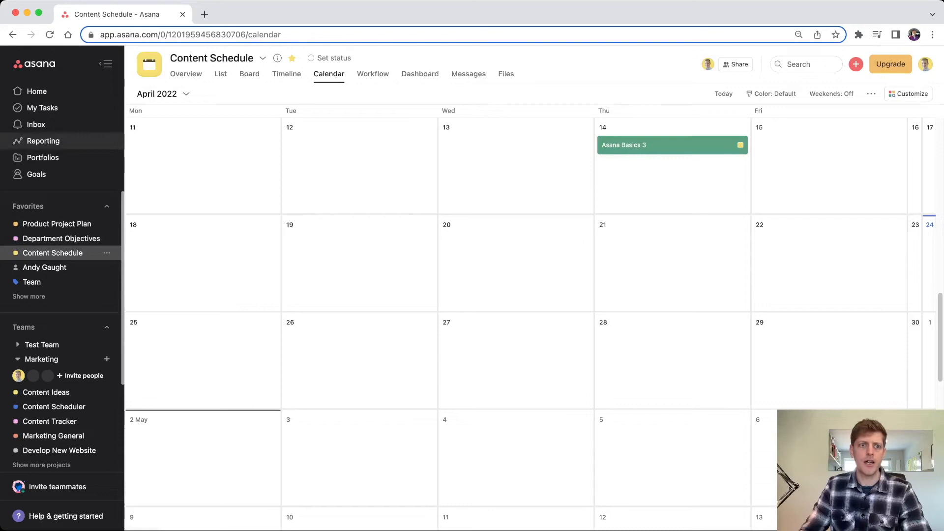
pyautogui.click(42, 108)
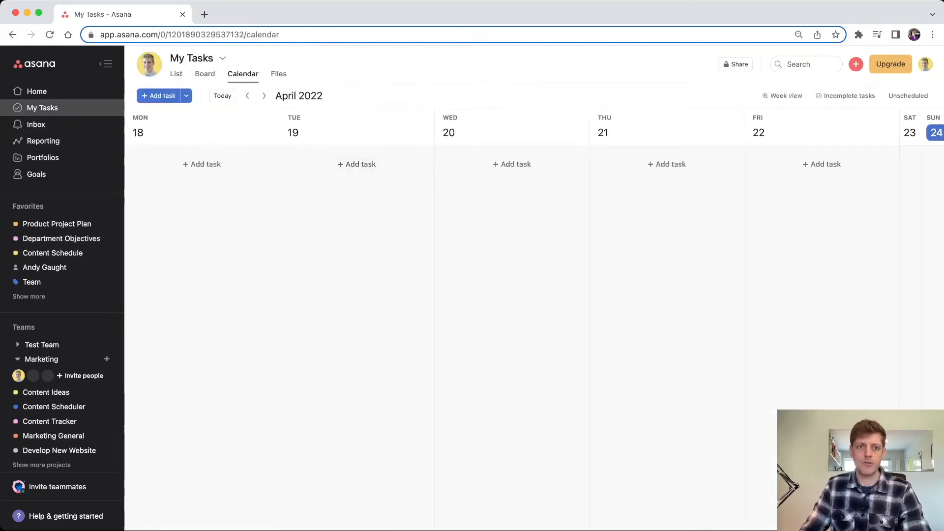
pyautogui.click(204, 74)
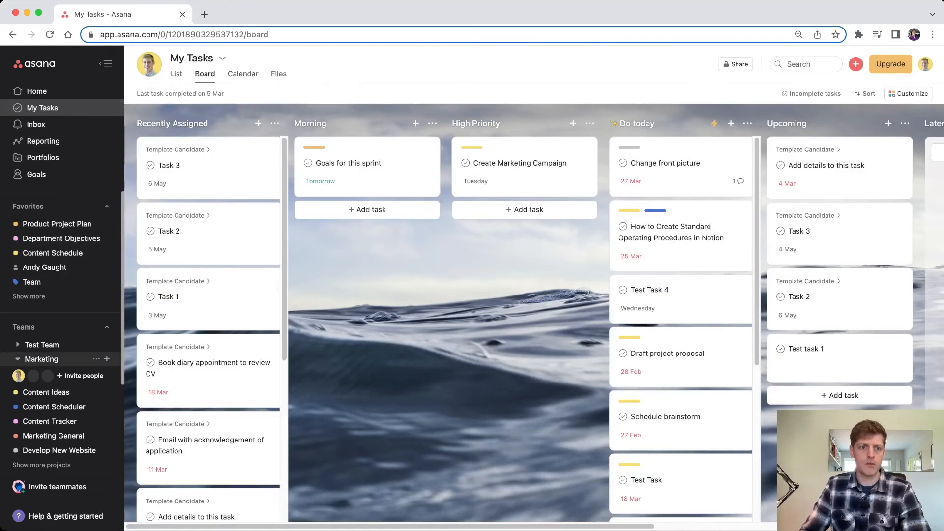
pyautogui.click(49, 421)
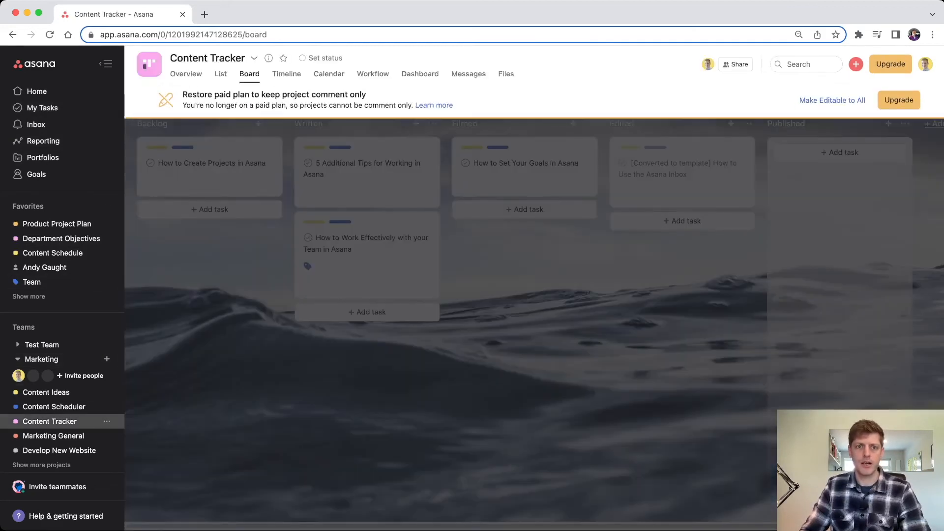
pyautogui.click(42, 108)
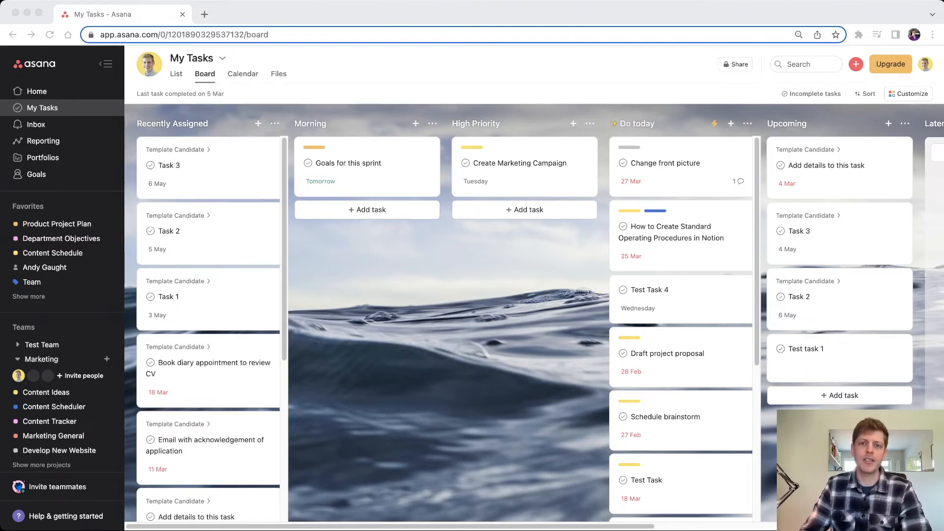
# Step: In the List view, expand Recently Assigned and move its "Task 1" due 3 May and "Add details to this task" to Morning
pyautogui.click(176, 74)
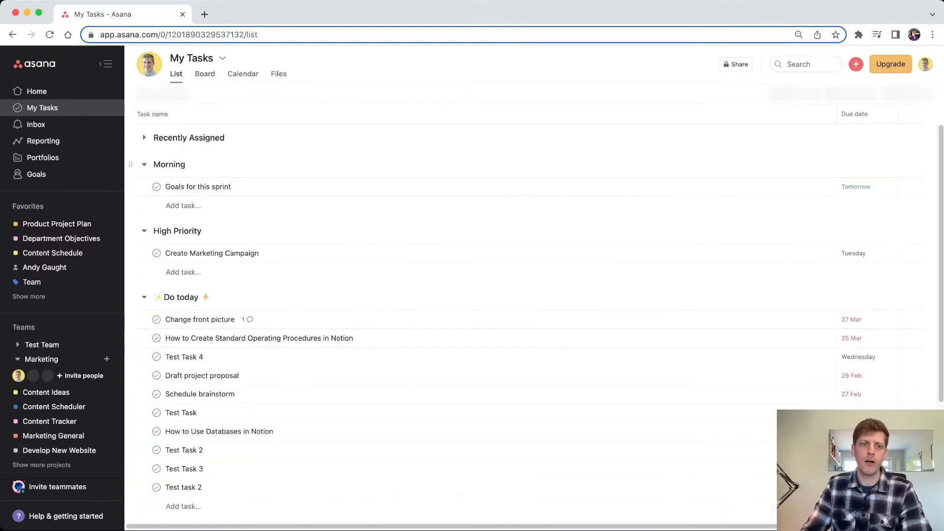
pyautogui.click(144, 146)
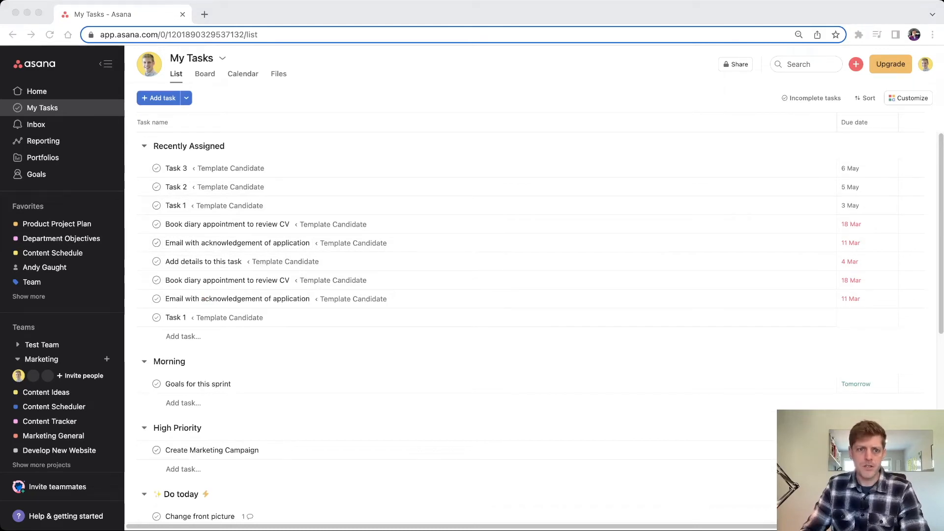
pyautogui.click(481, 206)
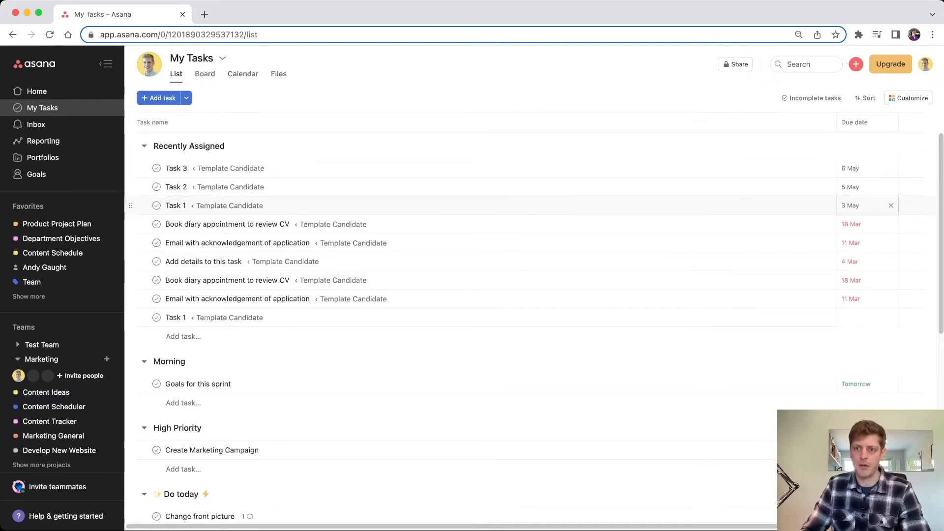
pyautogui.scroll(-2, 866, 206)
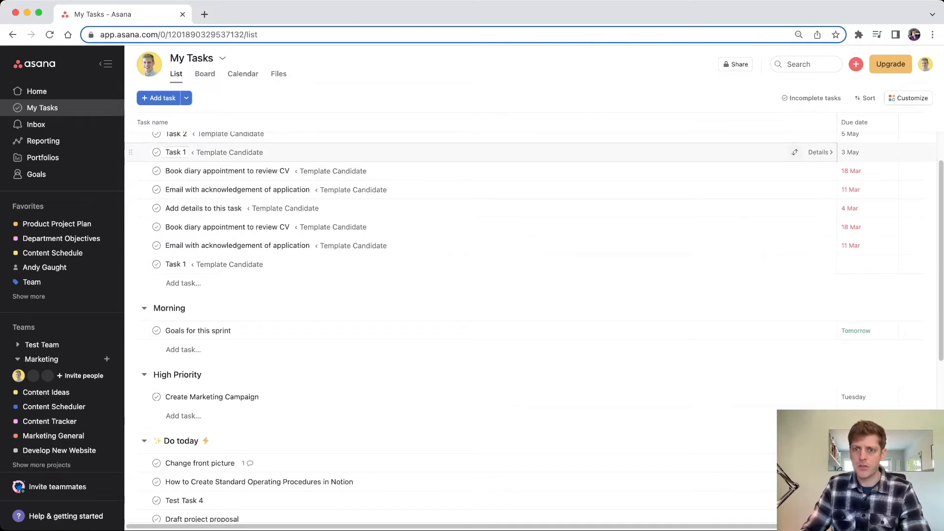
pyautogui.click(794, 152)
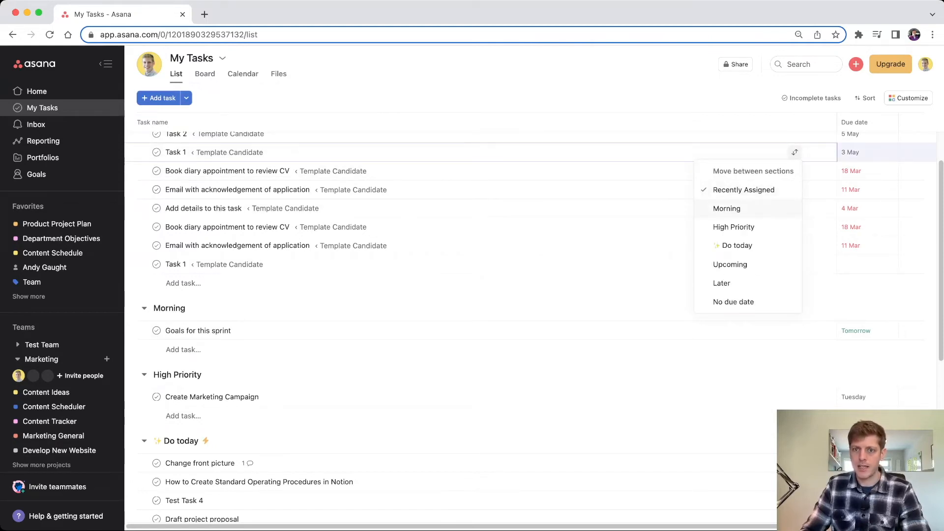
pyautogui.click(726, 208)
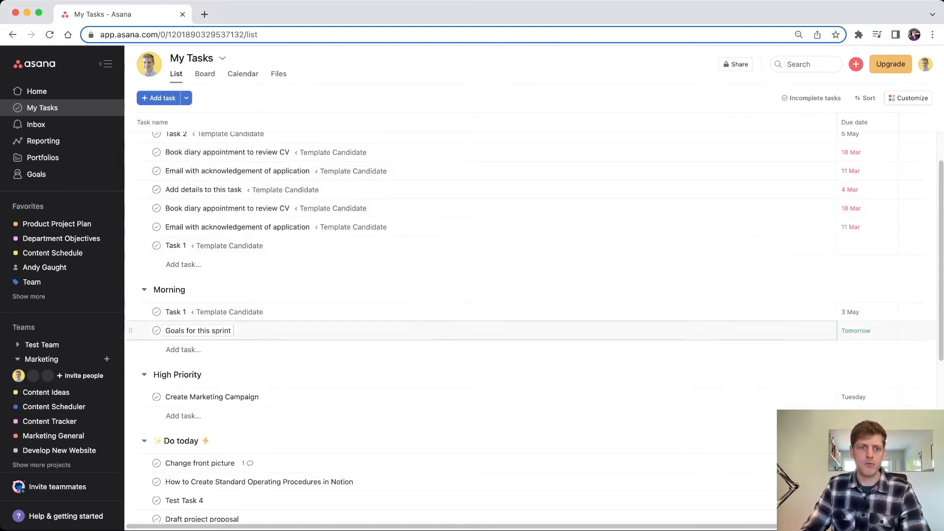
pyautogui.moveTo(197, 190); pyautogui.dragTo(181, 335)
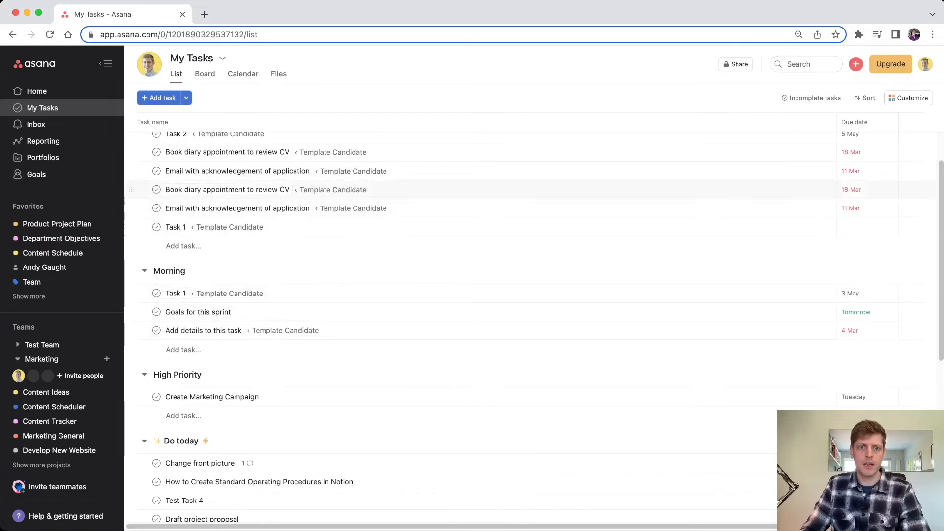
pyautogui.scroll(2, 482, 189)
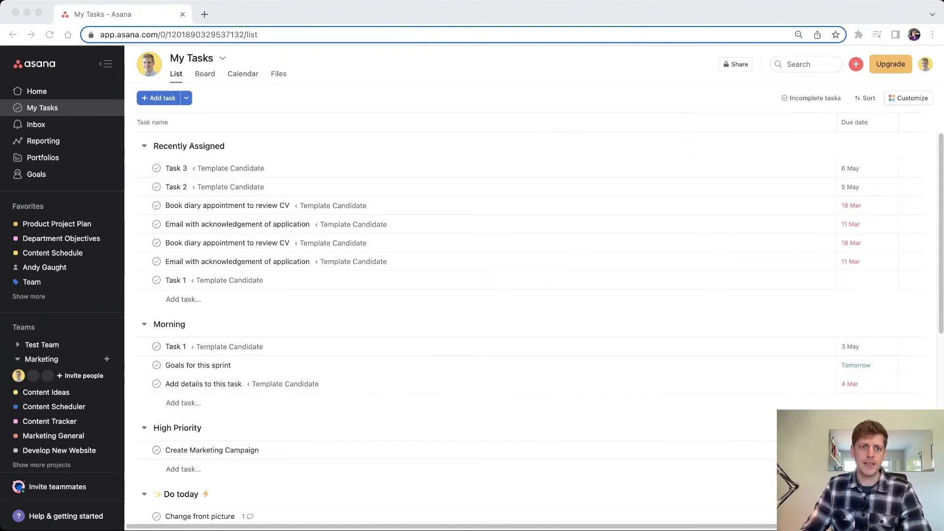
# Step: Reorder the Morning section as "Goals for this sprint", "Add details to this task" and "Task 1"
pyautogui.scroll(-1, 204, 364)
pyautogui.click(204, 363)
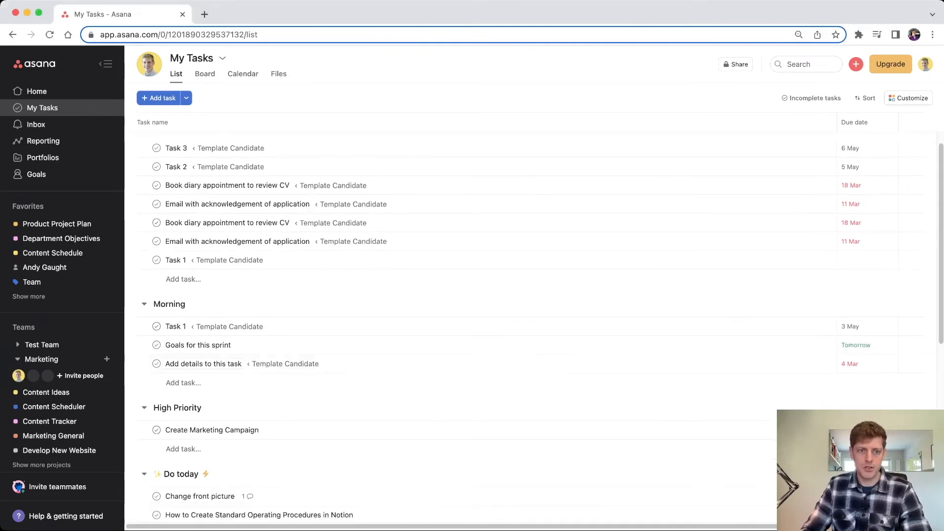
pyautogui.moveTo(142, 352); pyautogui.dragTo(142, 326)
pyautogui.moveTo(148, 364); pyautogui.dragTo(148, 345)
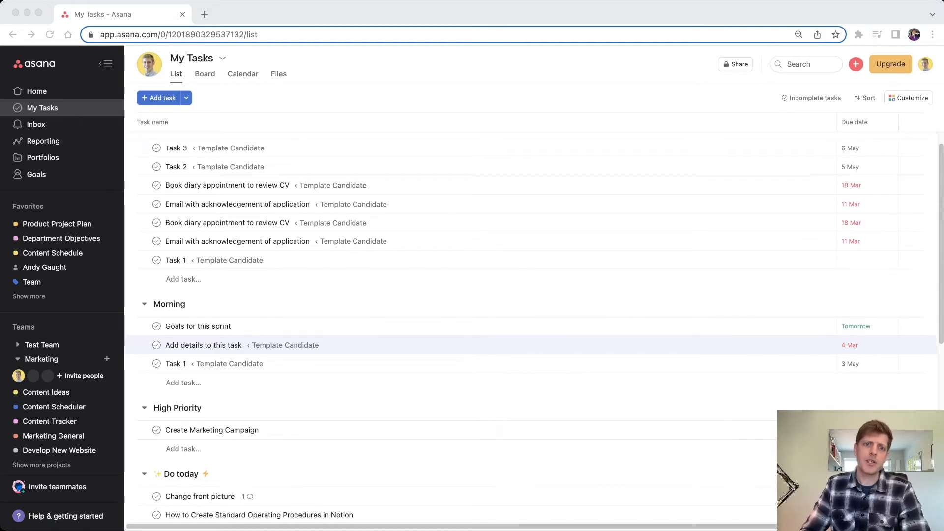
pyautogui.scroll(1, 533, 327)
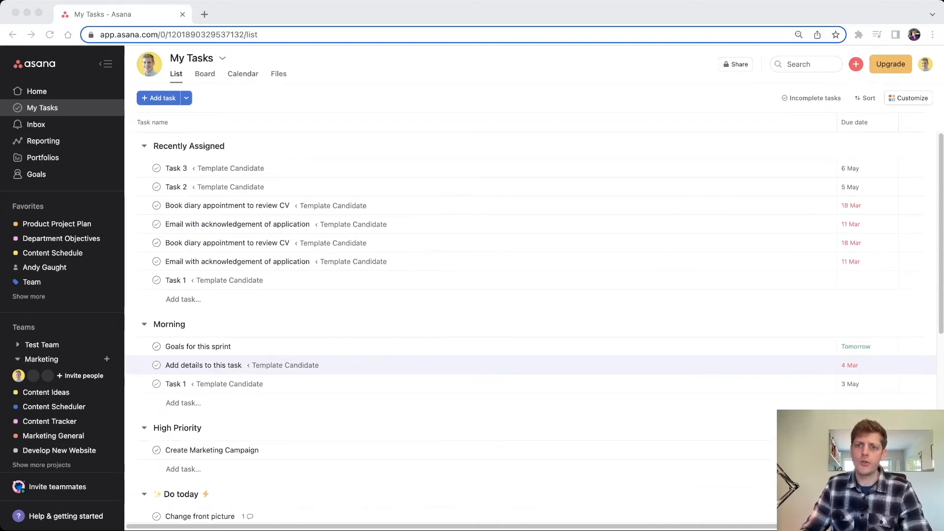
# Step: Sort My Tasks by due date across all sections and set the due date of "Change front picture" to 27 April 2022
pyautogui.click(867, 98)
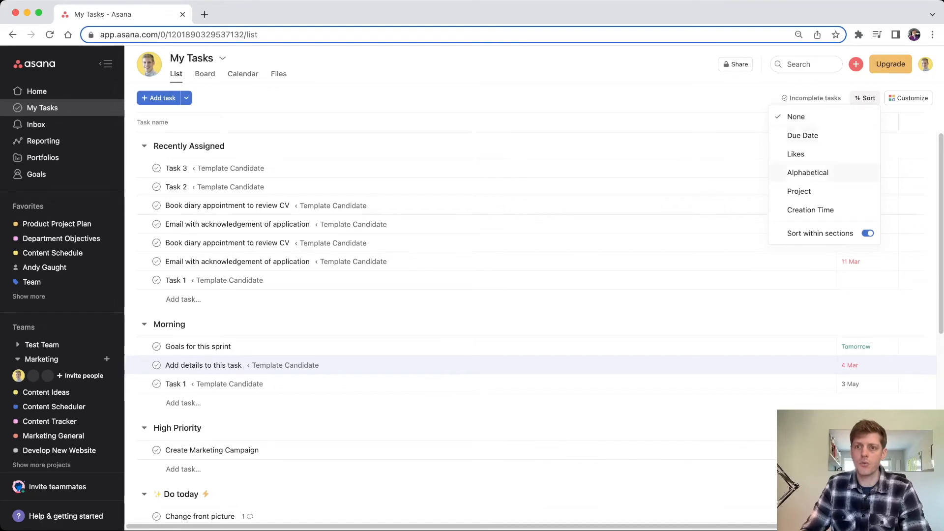
pyautogui.click(802, 135)
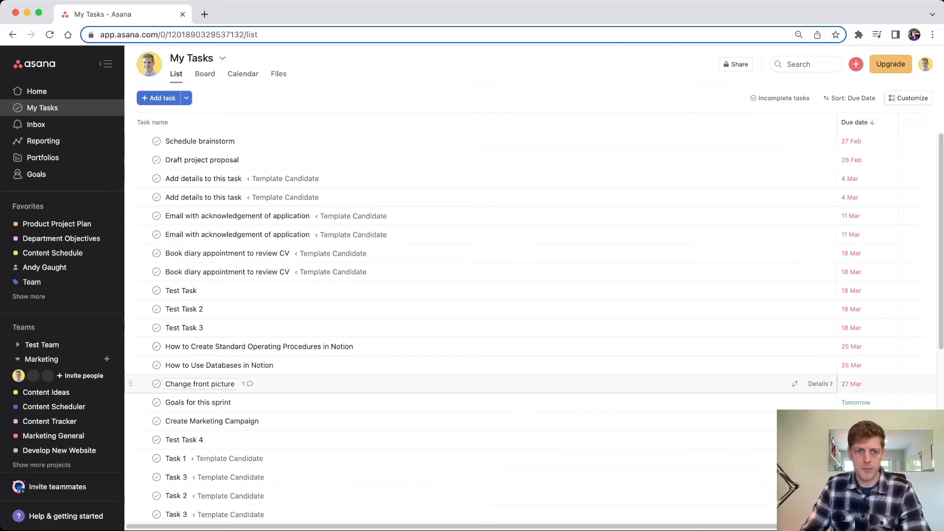
pyautogui.click(818, 384)
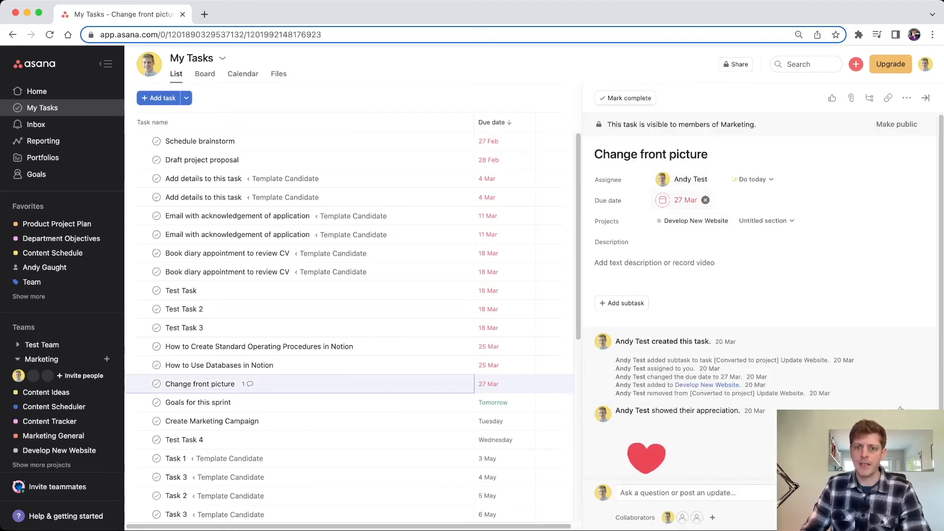
pyautogui.click(685, 200)
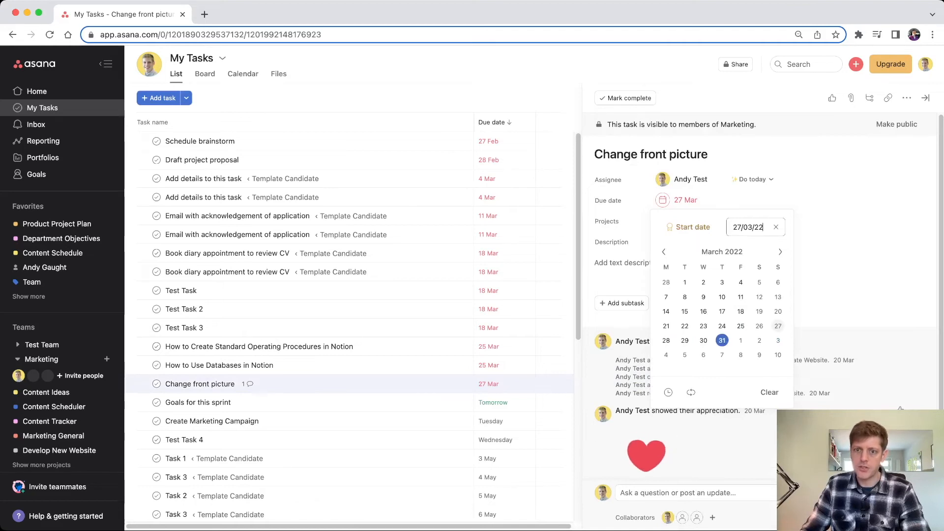
pyautogui.click(703, 340)
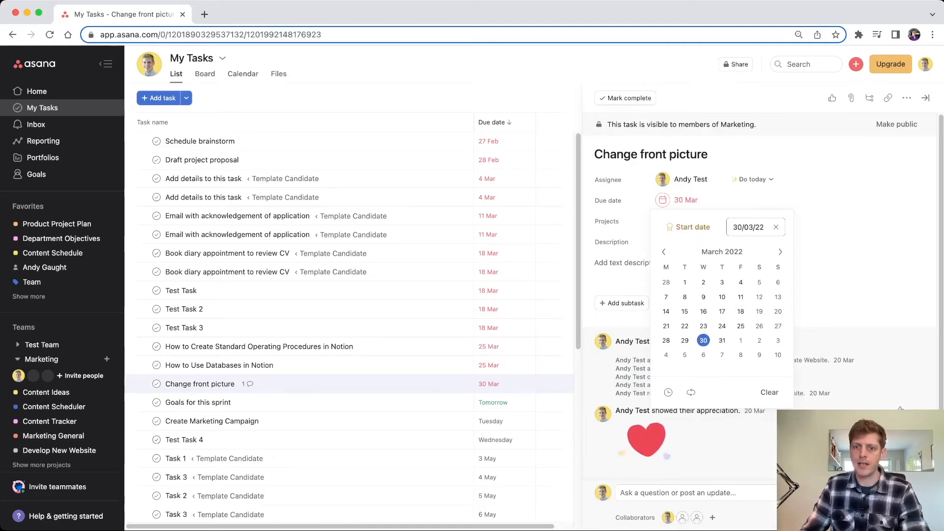
pyautogui.click(779, 252)
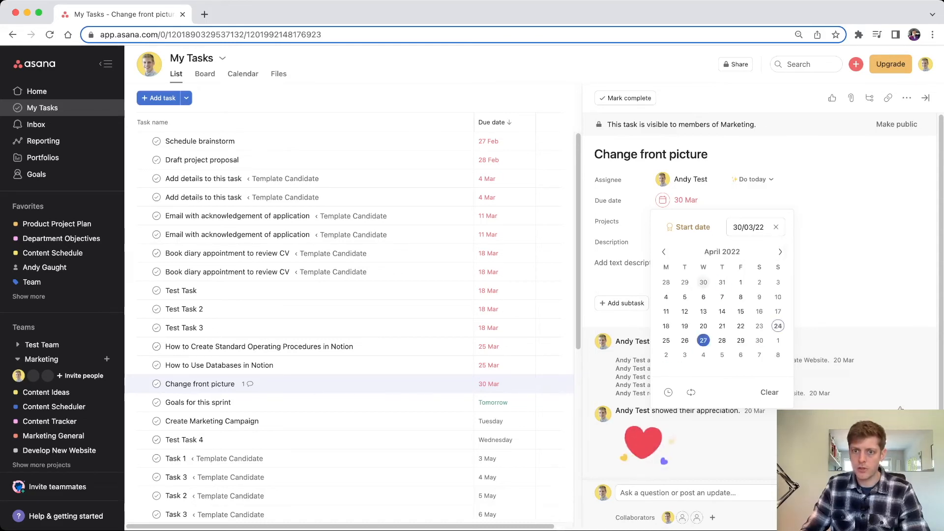
pyautogui.click(703, 340)
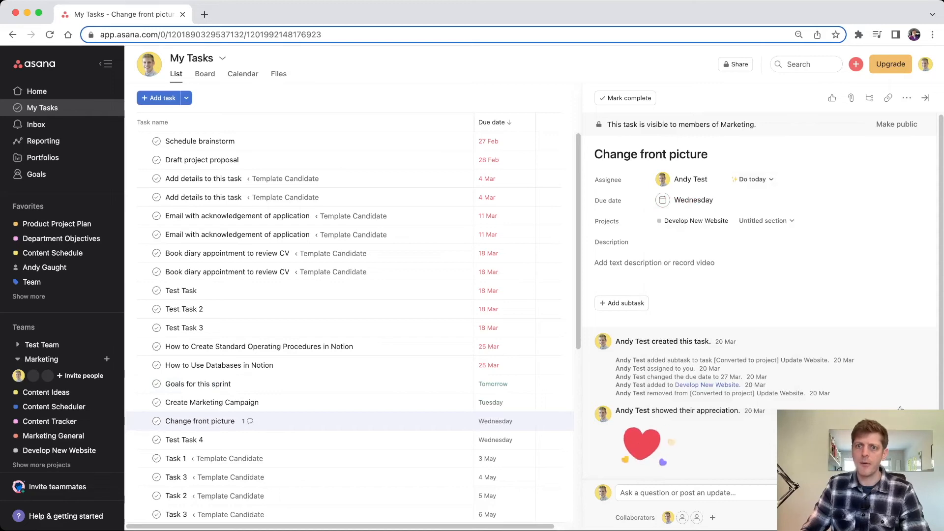
# Step: Move "Change front picture" from the Do today section to Upcoming and close its task details
pyautogui.click(752, 179)
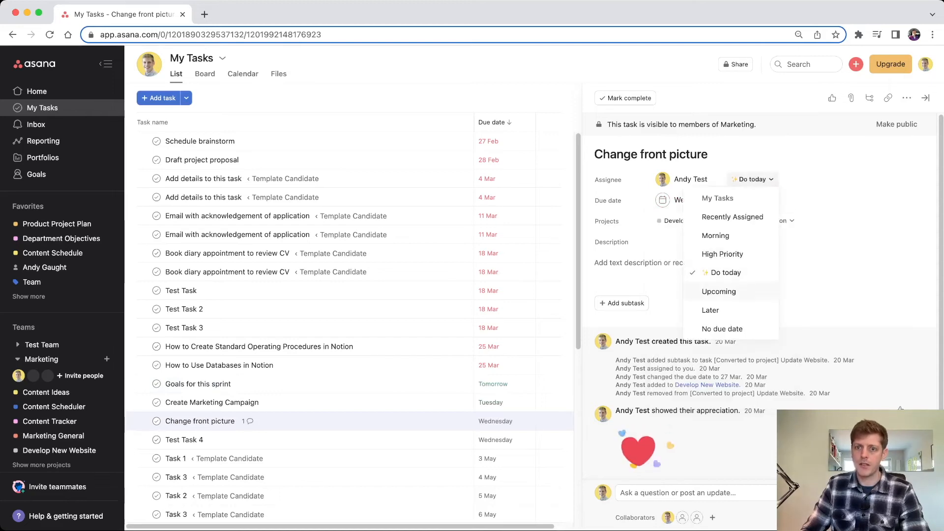
pyautogui.click(719, 291)
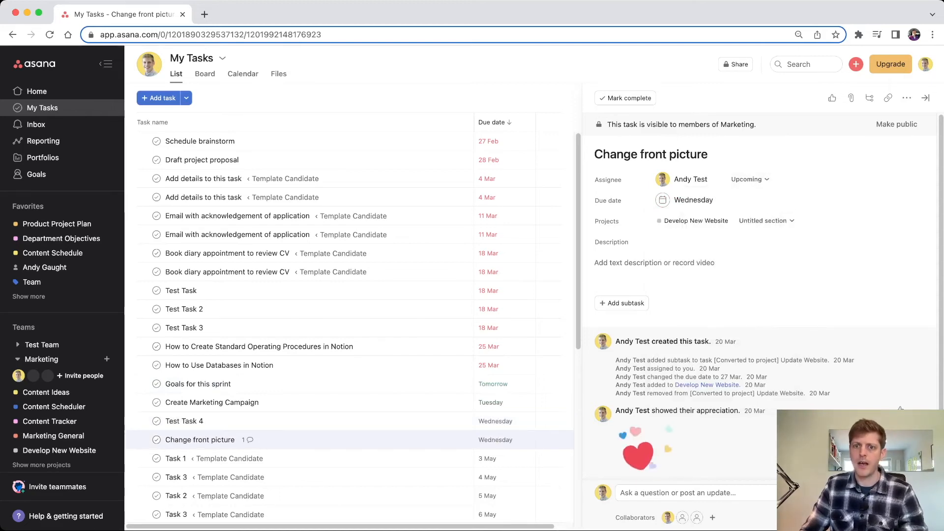
pyautogui.moveTo(713, 179)
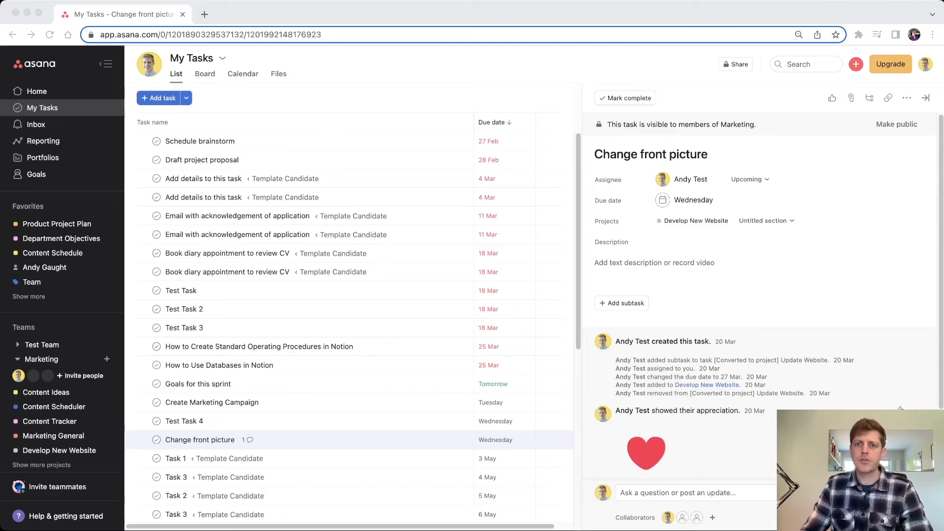
pyautogui.click(926, 98)
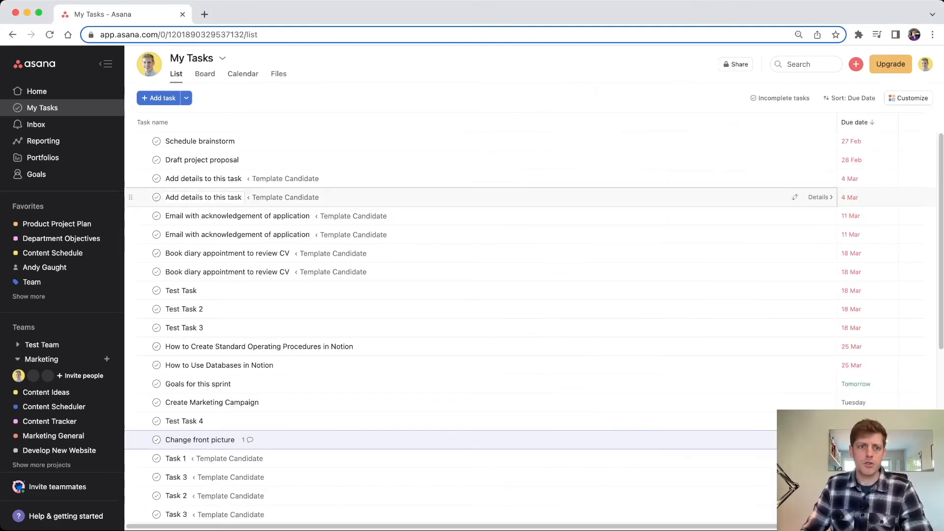
# Step: Reset the list's sorting to None and check "Change front picture" in the Upcoming section
pyautogui.click(850, 98)
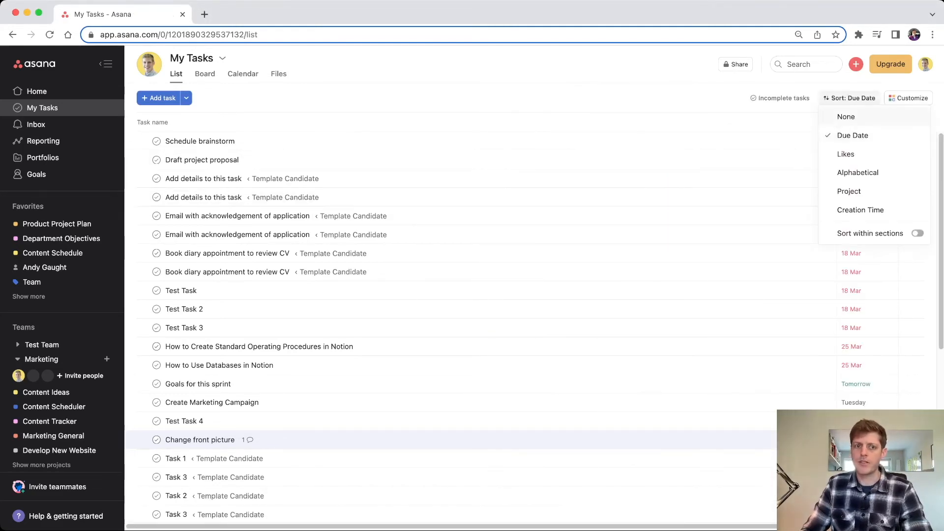
pyautogui.click(845, 116)
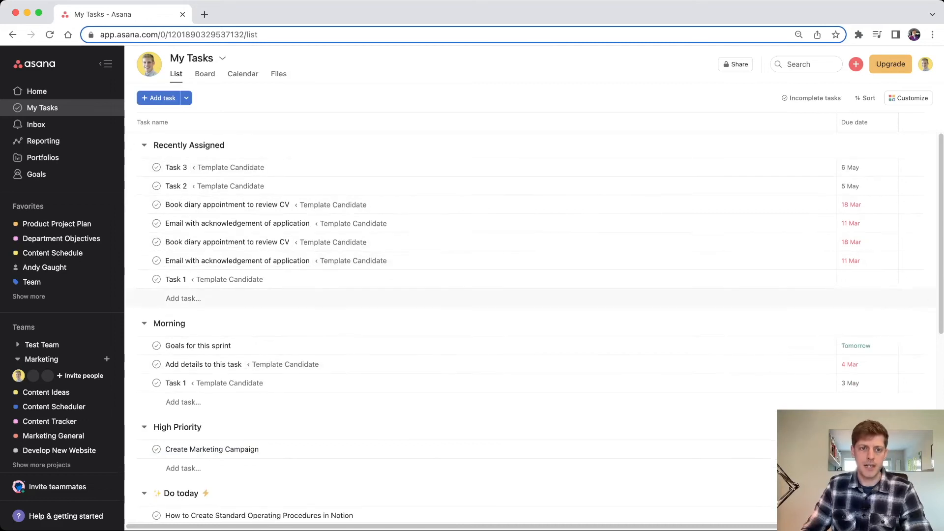
pyautogui.scroll(-1, 534, 326)
pyautogui.scroll(-6, 534, 303)
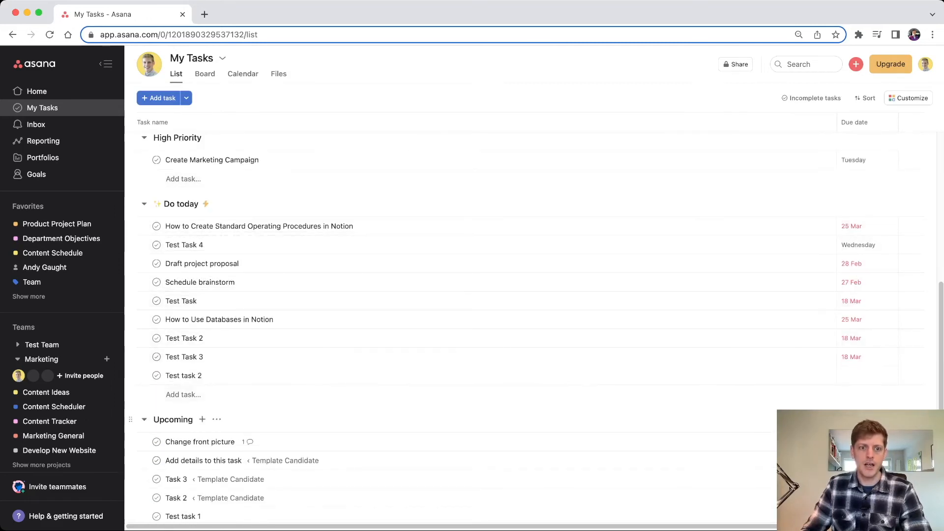
pyautogui.scroll(-2, 533, 356)
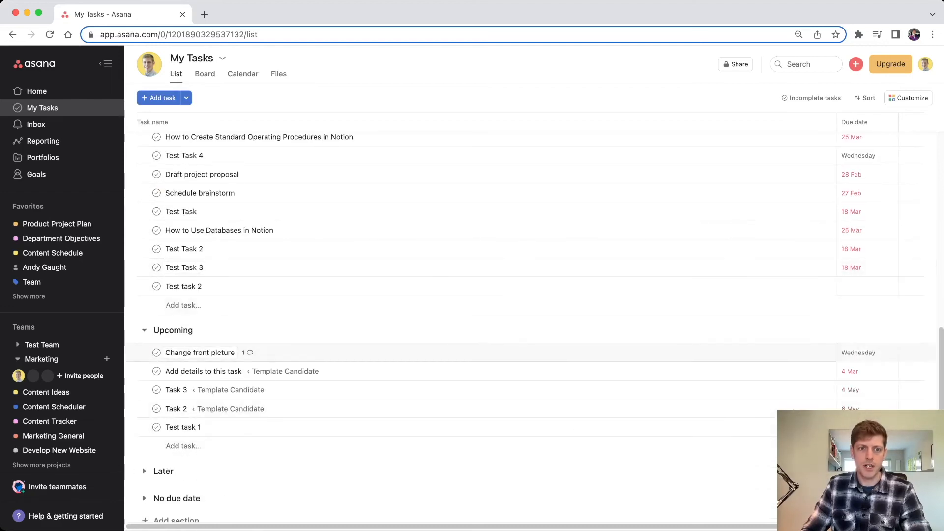
# Step: Collapse the Upcoming, Do today, Morning, Recently Assigned and High Priority sections of the list
pyautogui.click(144, 330)
pyautogui.click(144, 228)
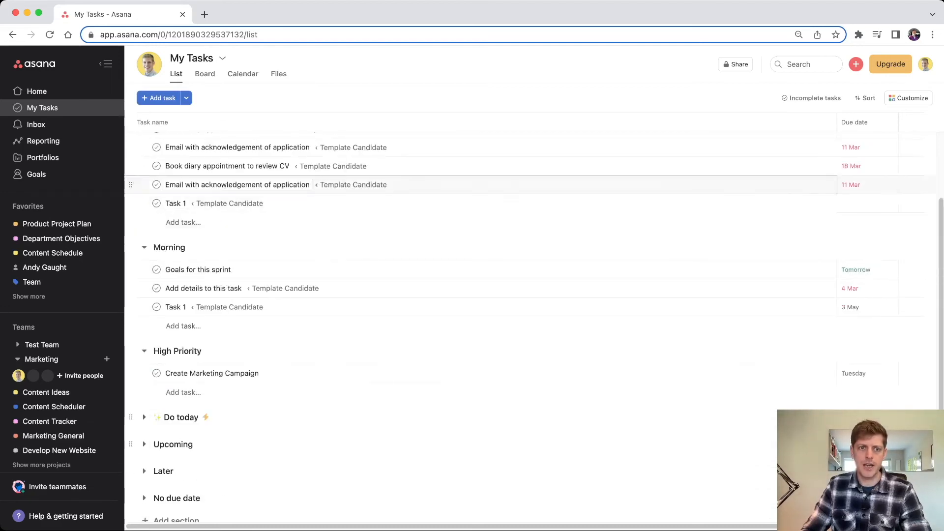
pyautogui.click(144, 247)
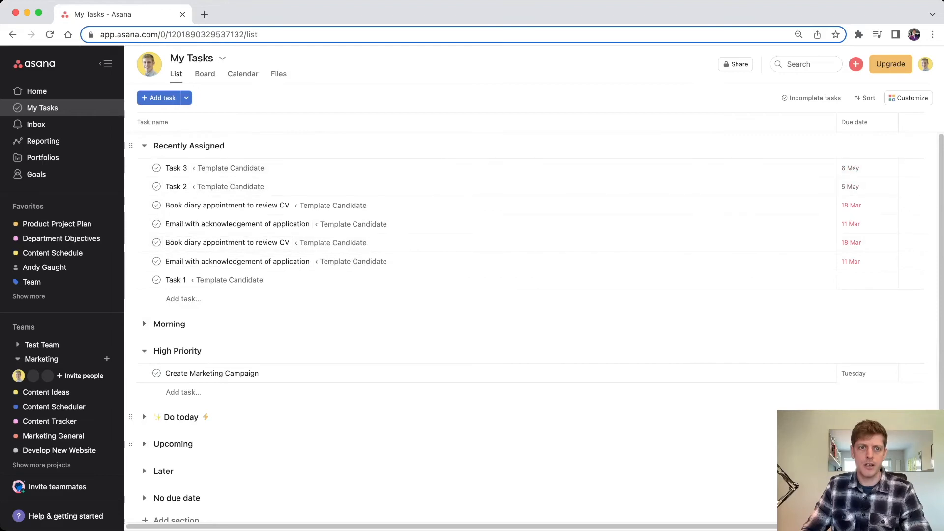
pyautogui.click(144, 146)
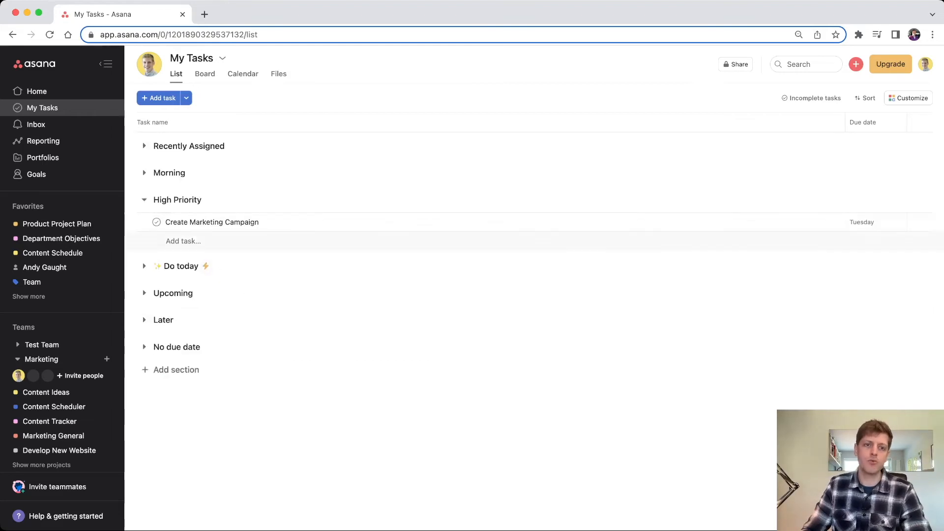
pyautogui.click(144, 200)
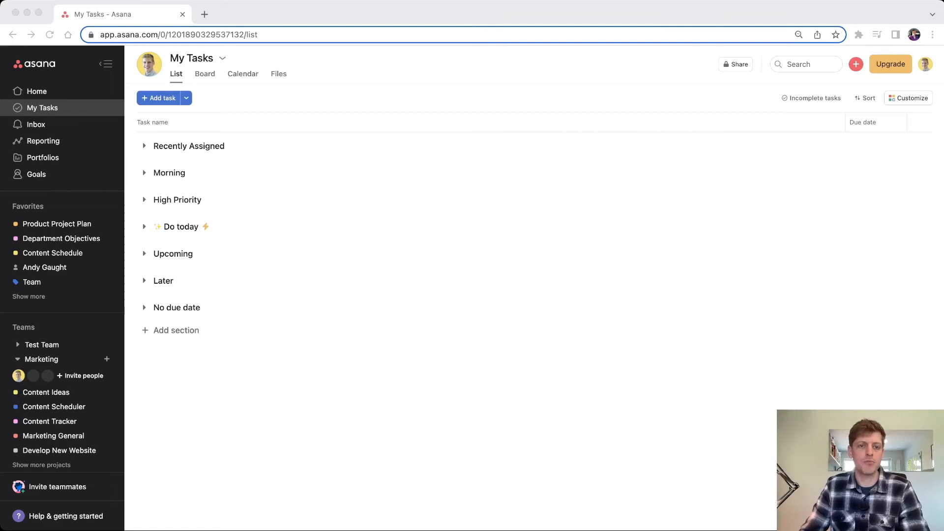
# Step: Examine the existing customisation rule that moves tasks due today to the Do today section, without changing it
pyautogui.press('super+Tab')
pyautogui.press('super+Tab')
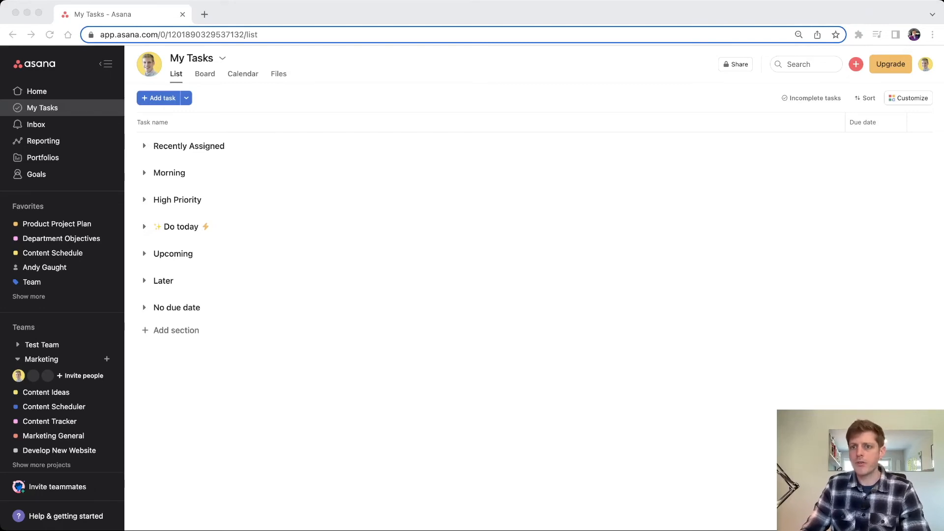
pyautogui.click(908, 98)
pyautogui.click(908, 99)
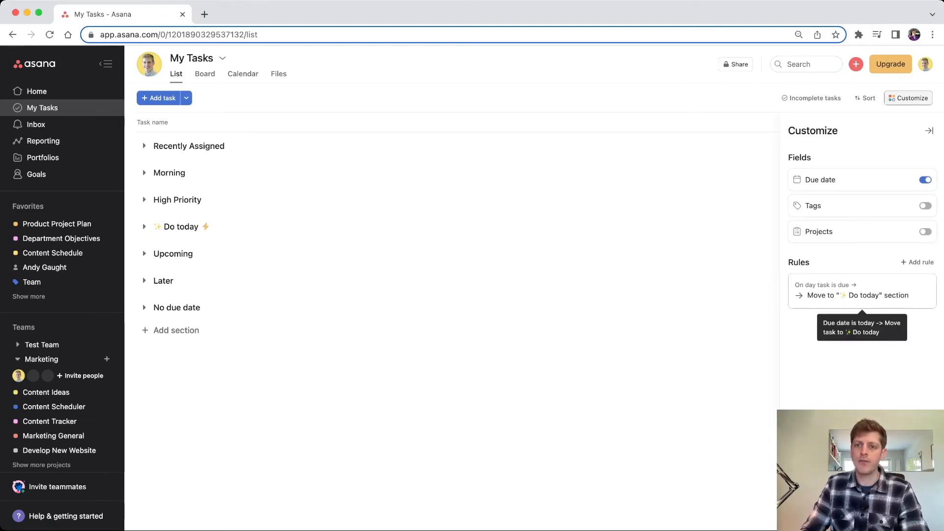
pyautogui.click(861, 292)
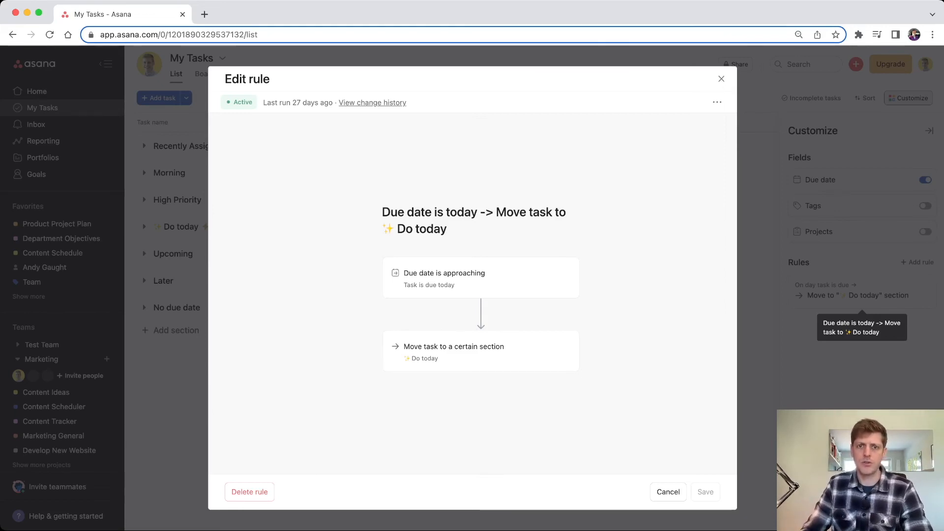
pyautogui.click(721, 79)
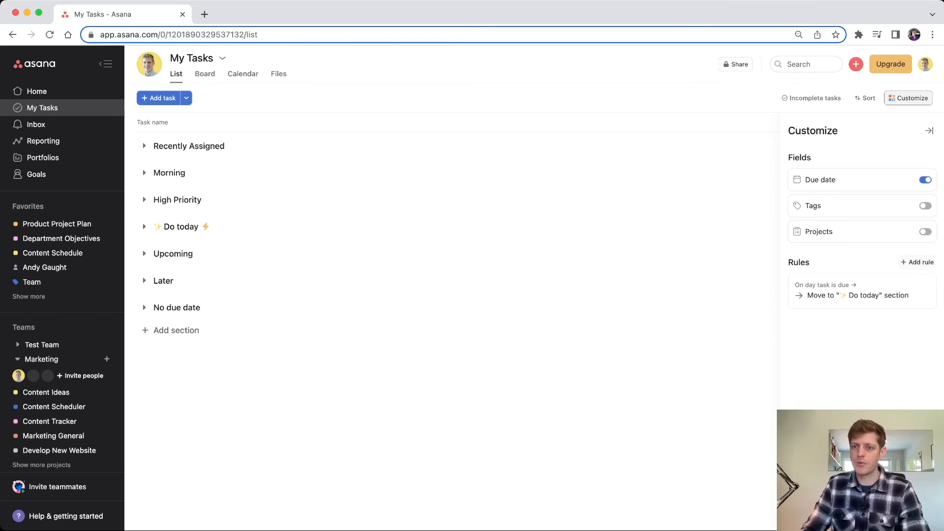
# Step: Set up a new "Due date is approaching" rule that moves tasks to the Upcoming section 1 week before they are due
pyautogui.click(917, 262)
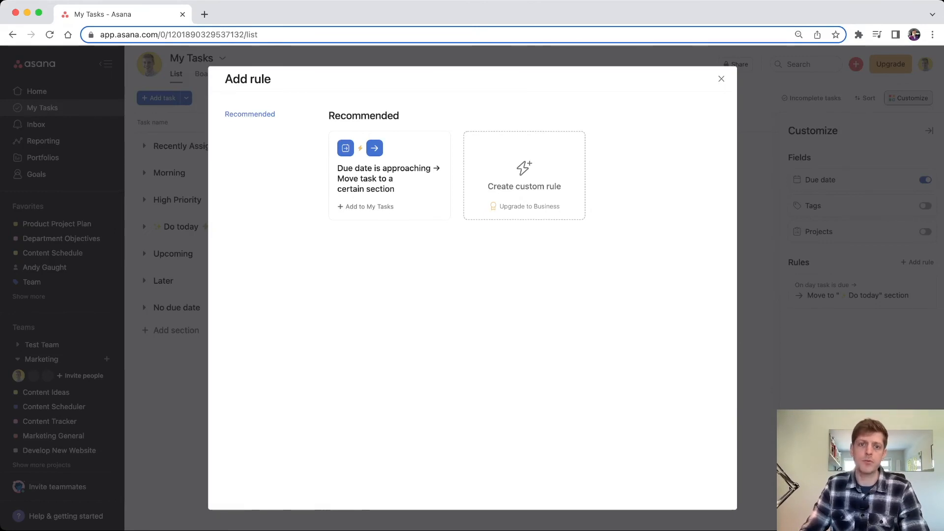
pyautogui.click(390, 178)
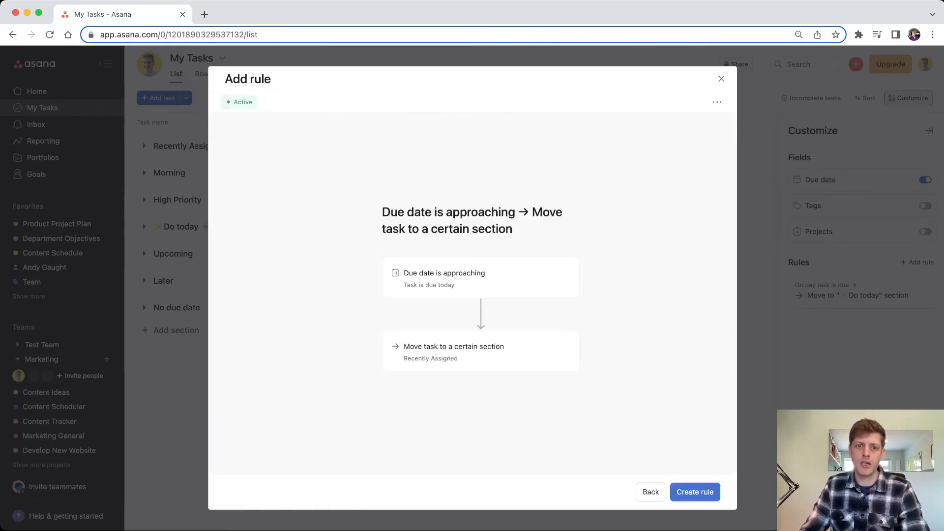
pyautogui.click(480, 276)
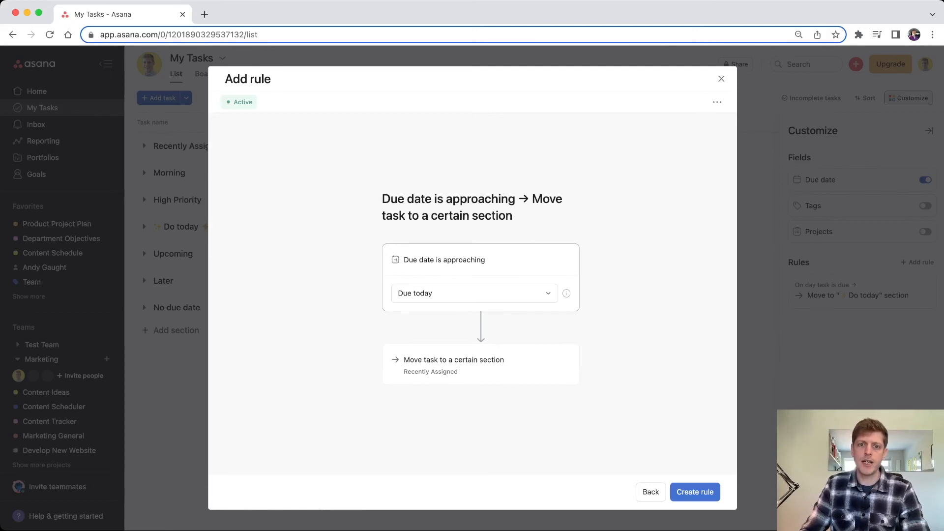
pyautogui.click(472, 293)
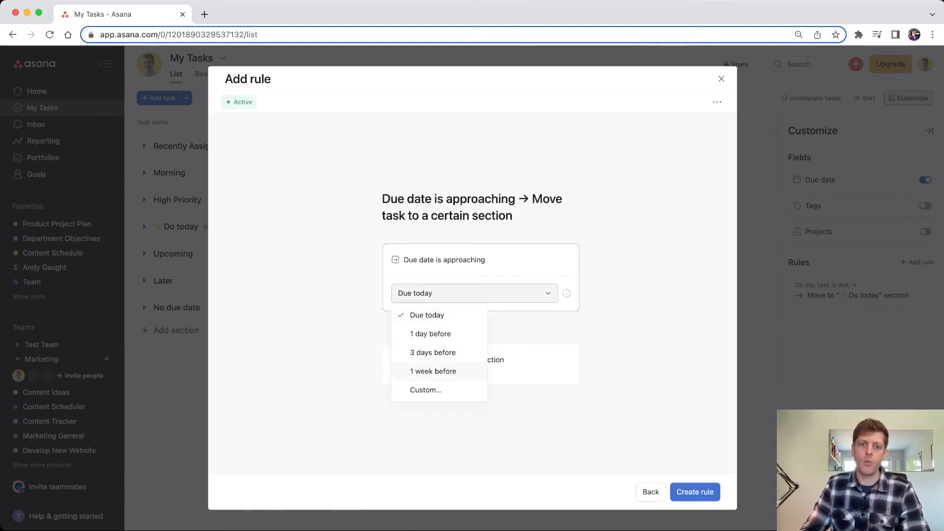
pyautogui.click(433, 371)
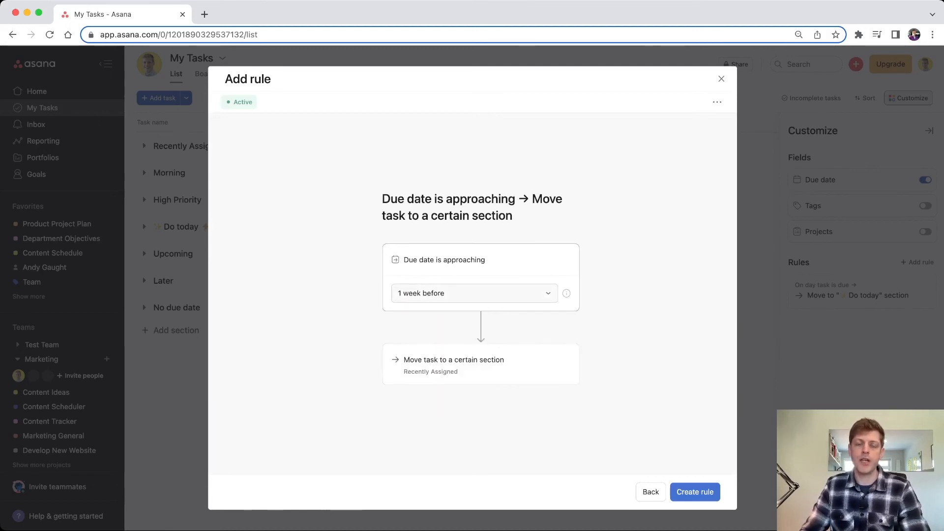
pyautogui.click(481, 369)
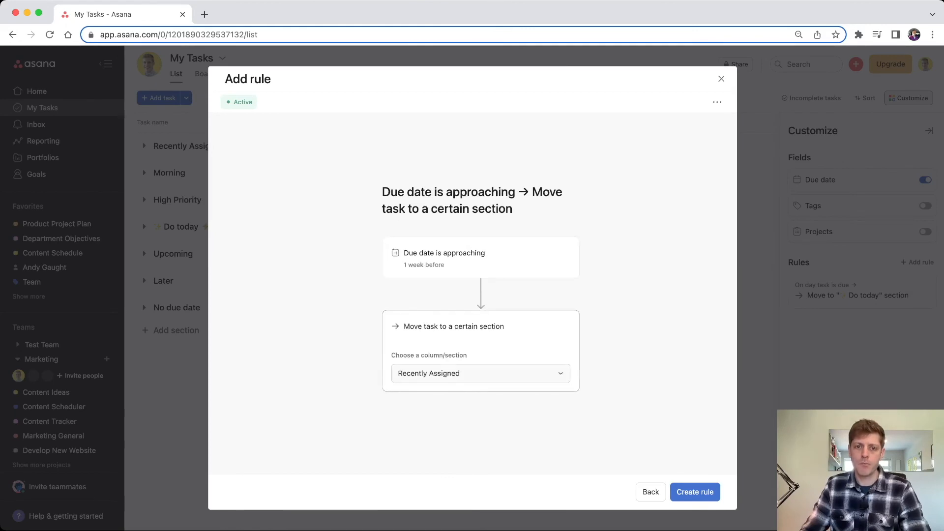
pyautogui.click(481, 373)
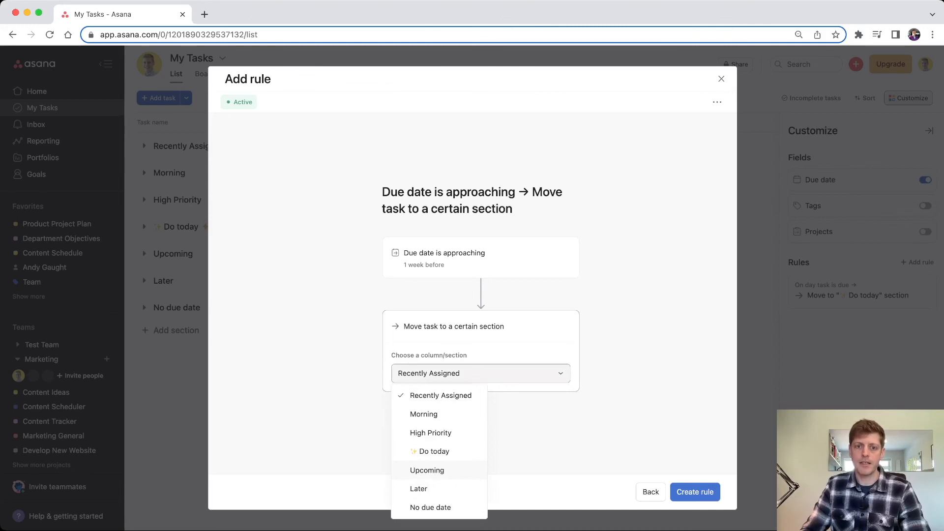
pyautogui.click(426, 470)
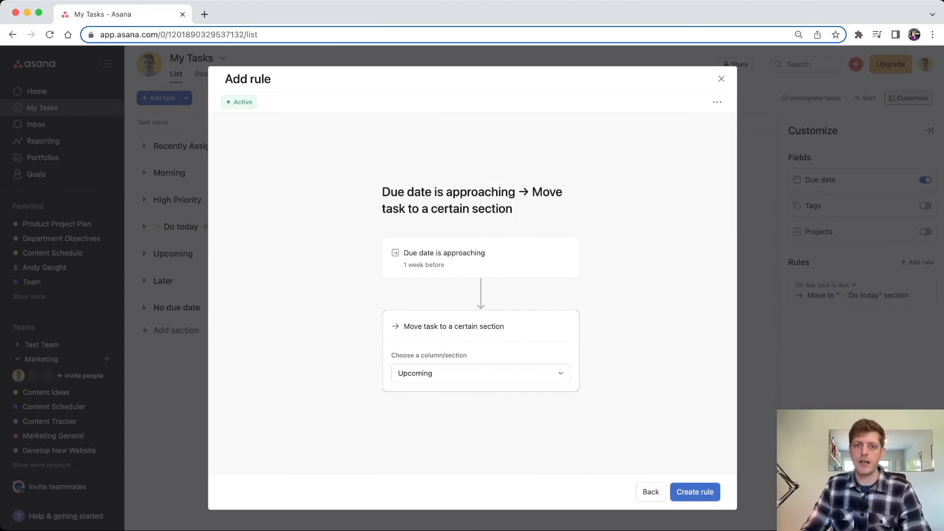
# Step: Name the new rule "Due date is approaching → Move task to Upcoming Section" and create it
pyautogui.click(470, 192)
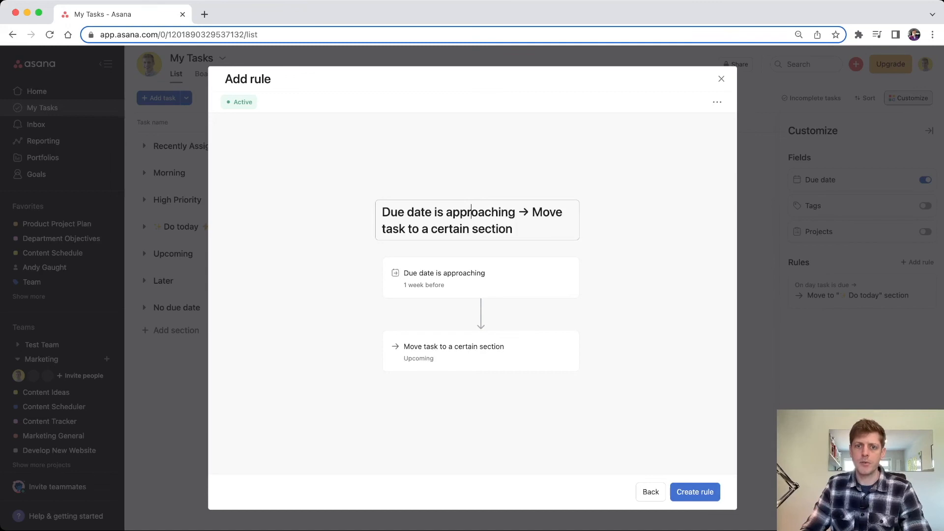
pyautogui.moveTo(422, 228); pyautogui.dragTo(513, 228)
pyautogui.write('Upcoin')
pyautogui.press('BackSpace')
pyautogui.press('BackSpace')
pyautogui.write('ming Section')
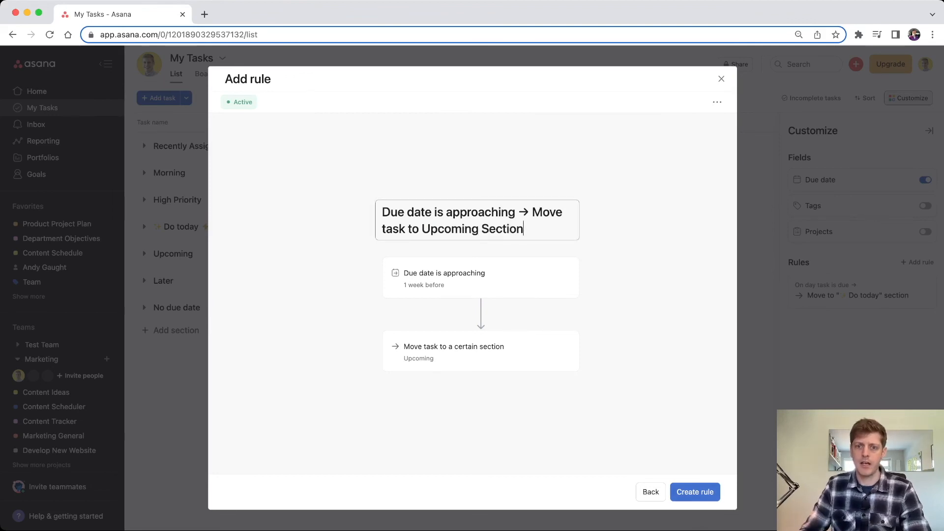
pyautogui.press('Return')
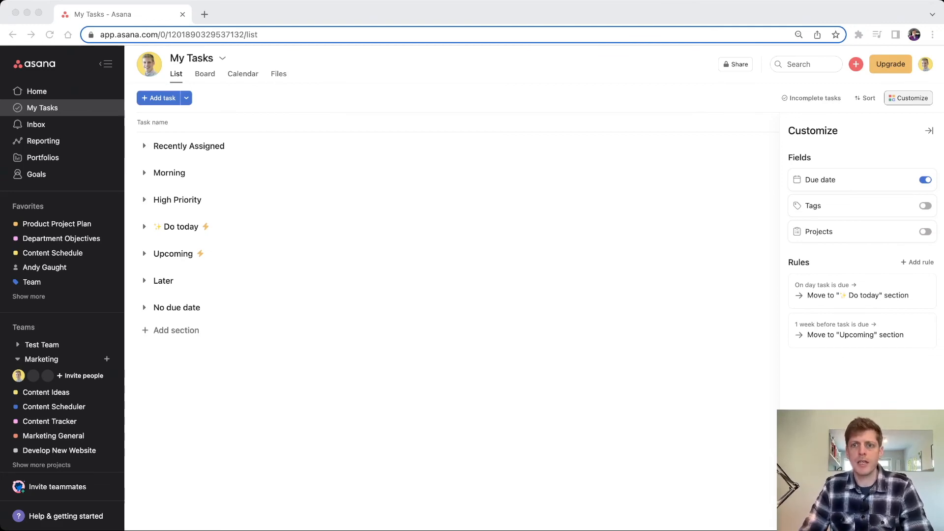
# Step: Start sharing My Tasks by adding a teammate to the invitation, and dismiss it without sending
pyautogui.press('super+Tab')
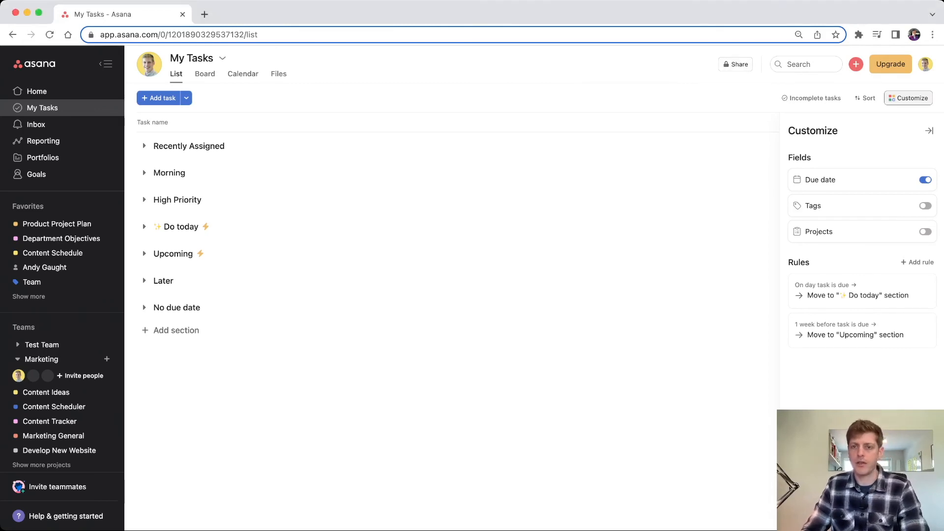
pyautogui.click(736, 64)
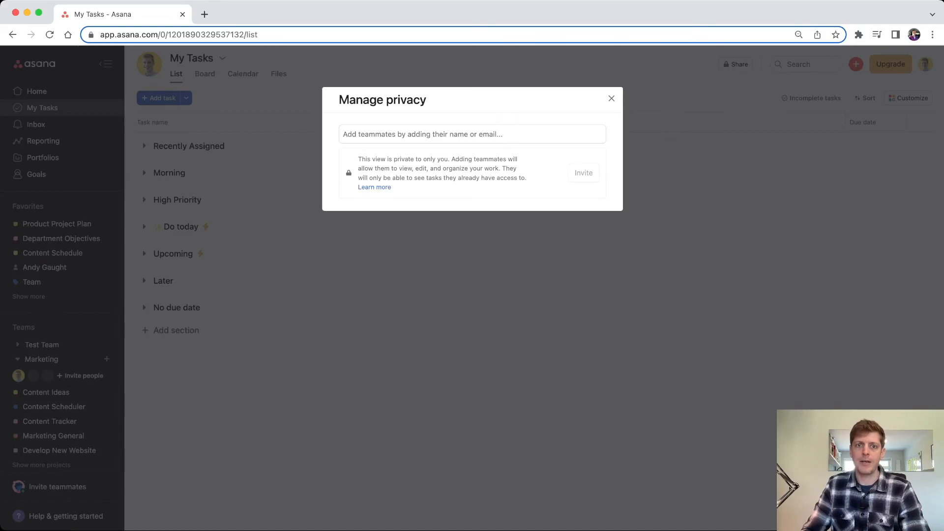
pyautogui.click(383, 134)
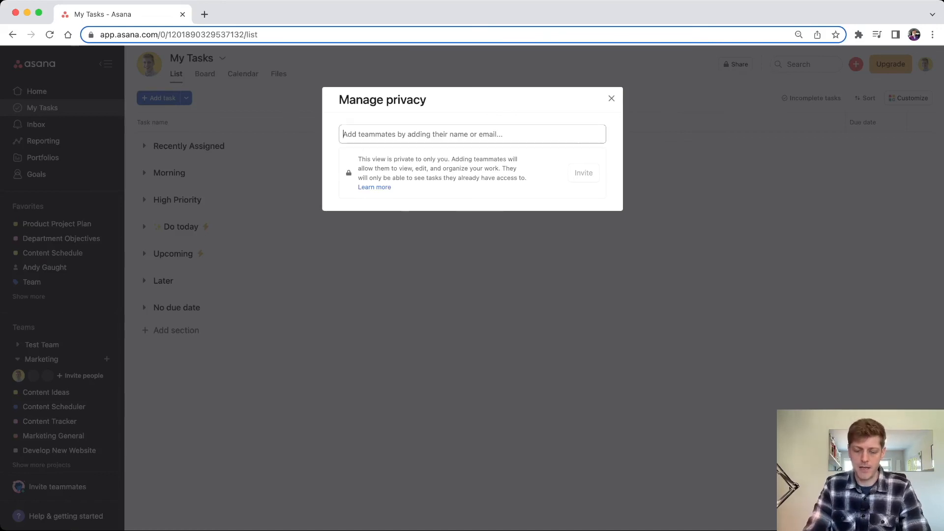
pyautogui.write('andy')
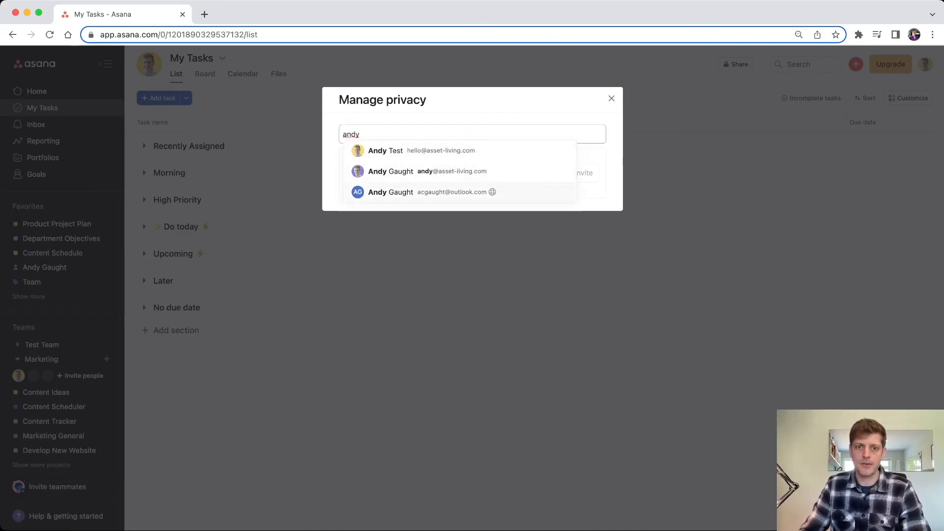
pyautogui.press('Return')
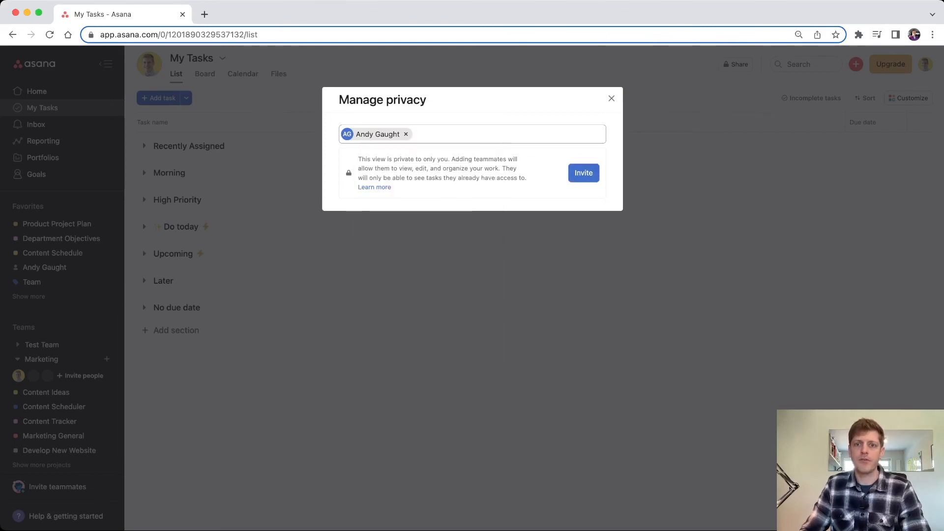
pyautogui.press('Escape')
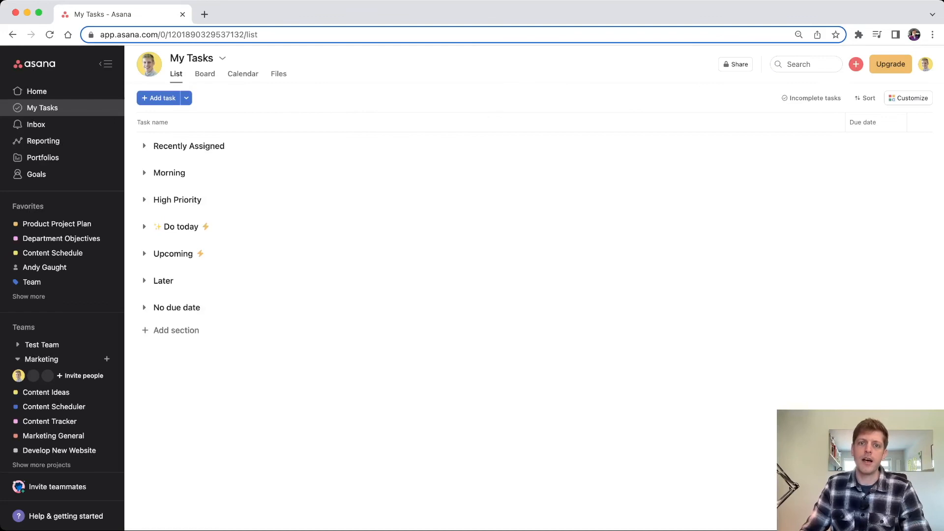